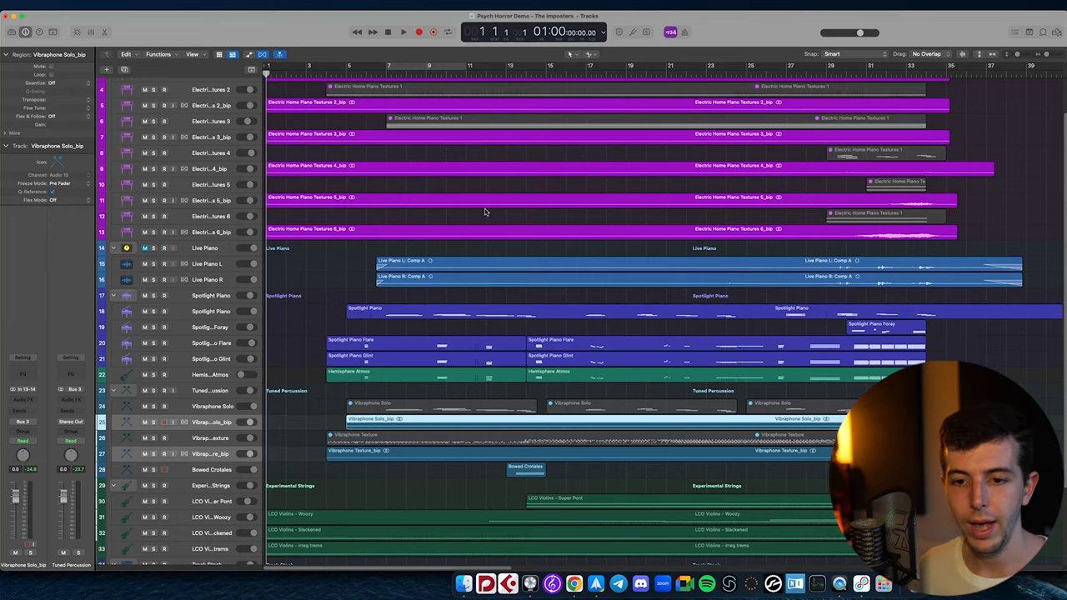
scroll(466, 203, up, 2)
scroll(495, 388, down, 5)
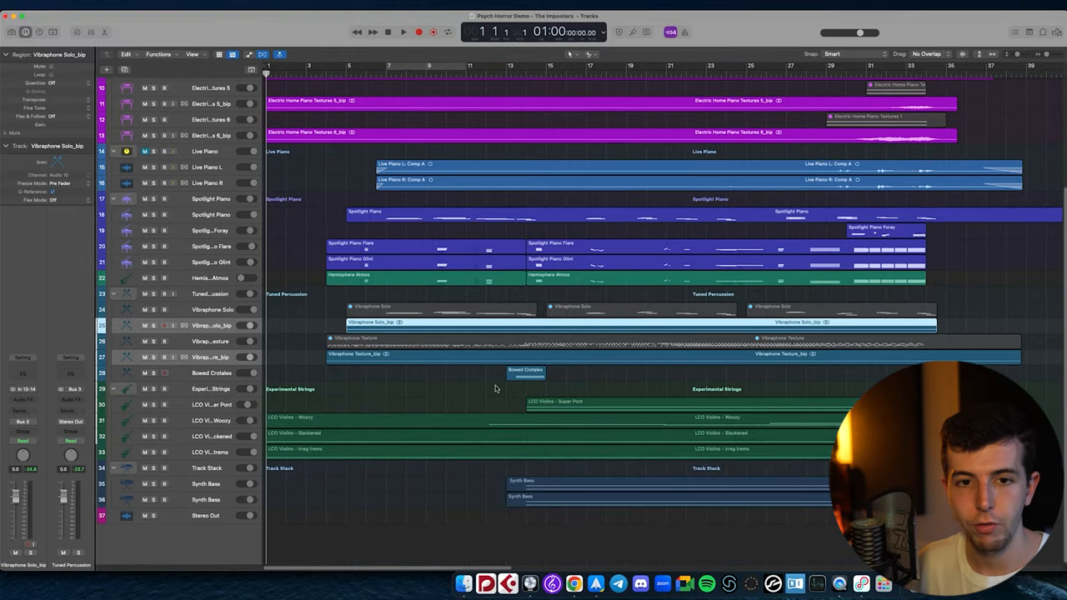
scroll(495, 387, up, 2)
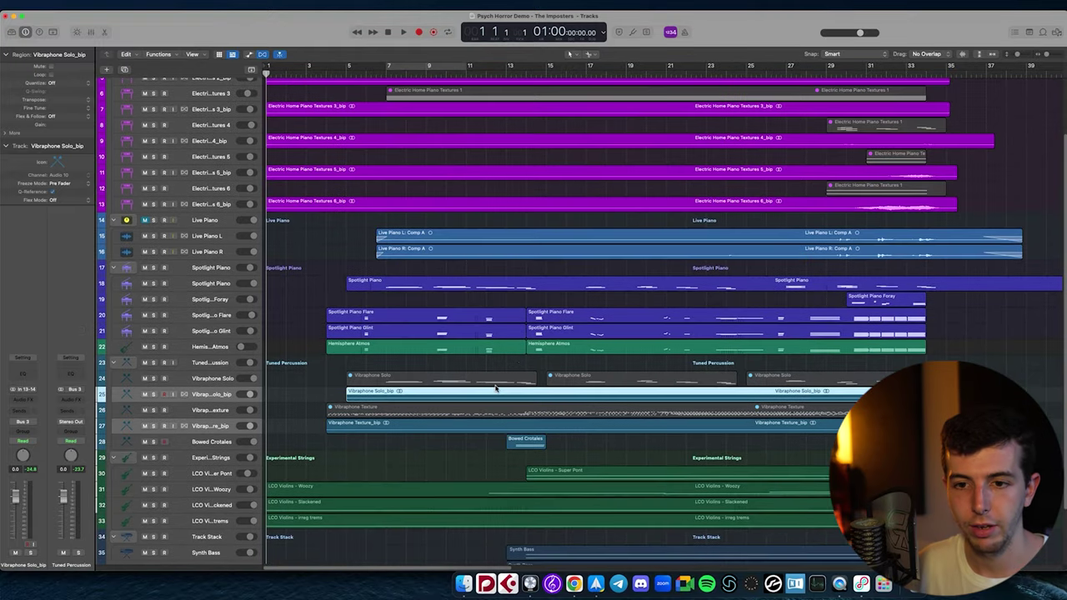
Select the Spotlight Piano group and its tracks, ending on the main Spotlight Piano track
click(220, 268)
shift+click(209, 331)
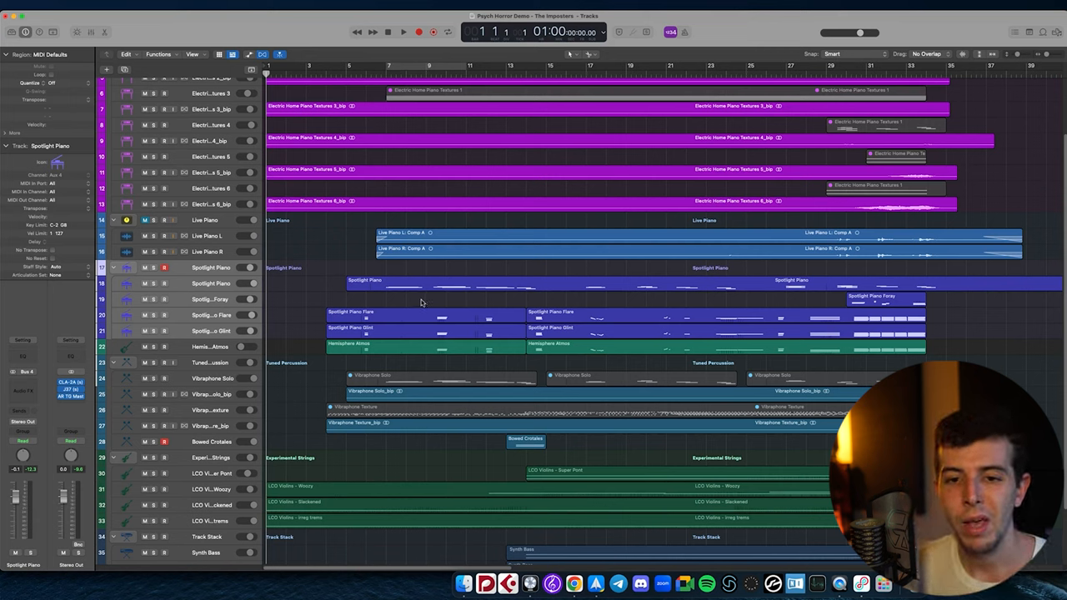
click(219, 288)
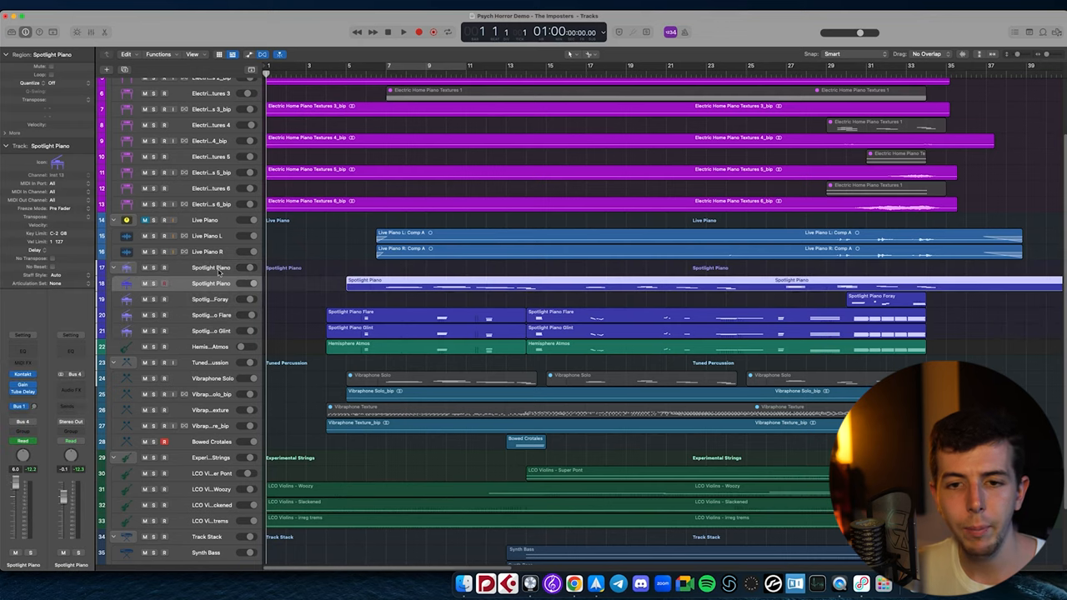
click(220, 269)
scroll(375, 302, down, 4)
scroll(385, 313, up, 1)
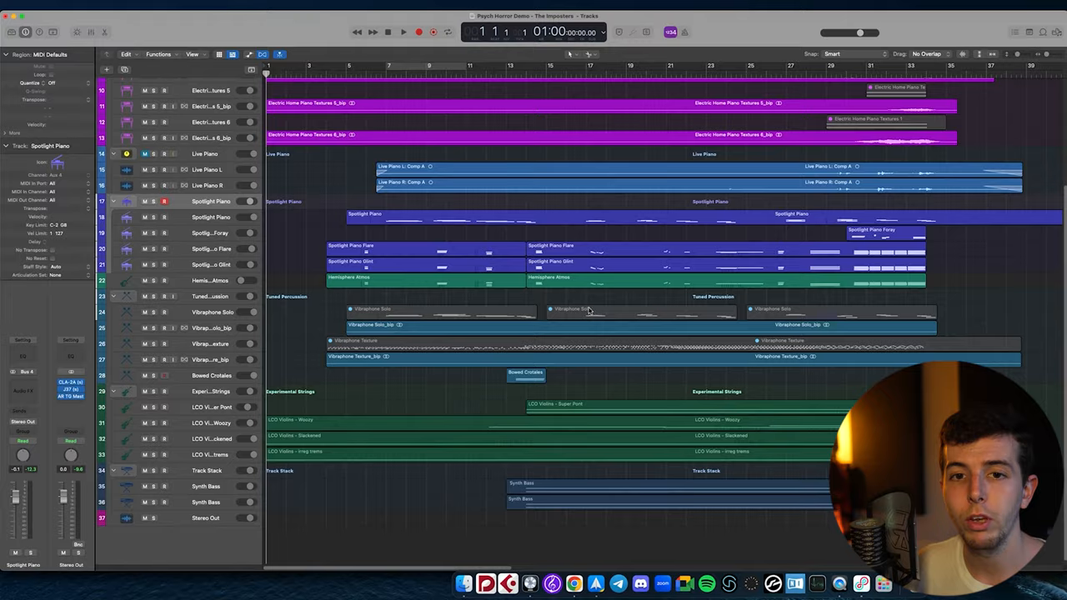
scroll(588, 311, up, 3)
scroll(596, 331, up, 2)
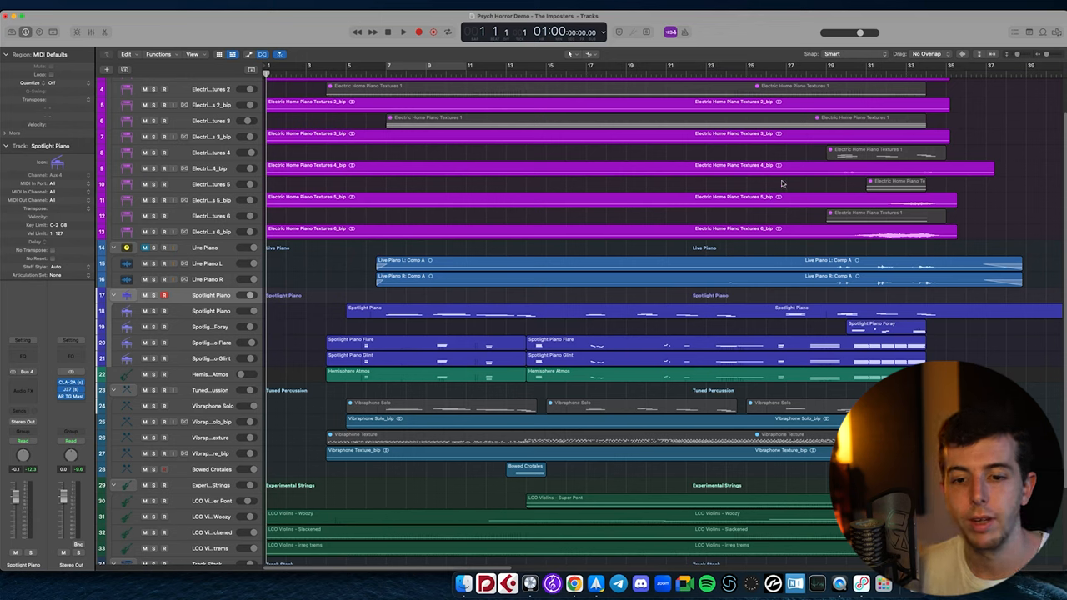
Start playback from bar 1 and let the arrangement run to about bar 36
key(space)
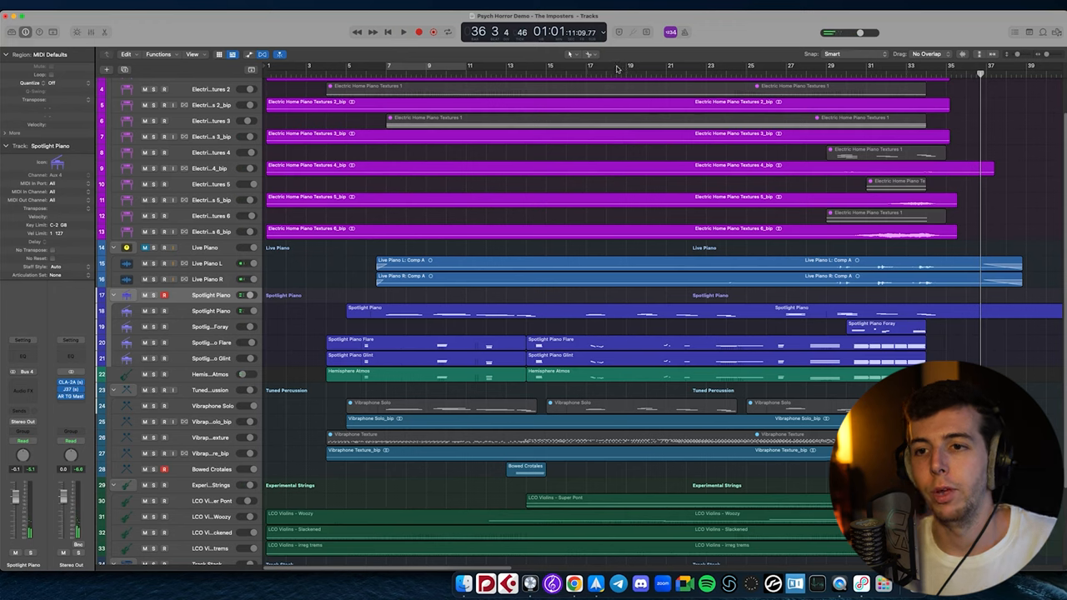
Return the playhead to bar 1 with Return
key(Return)
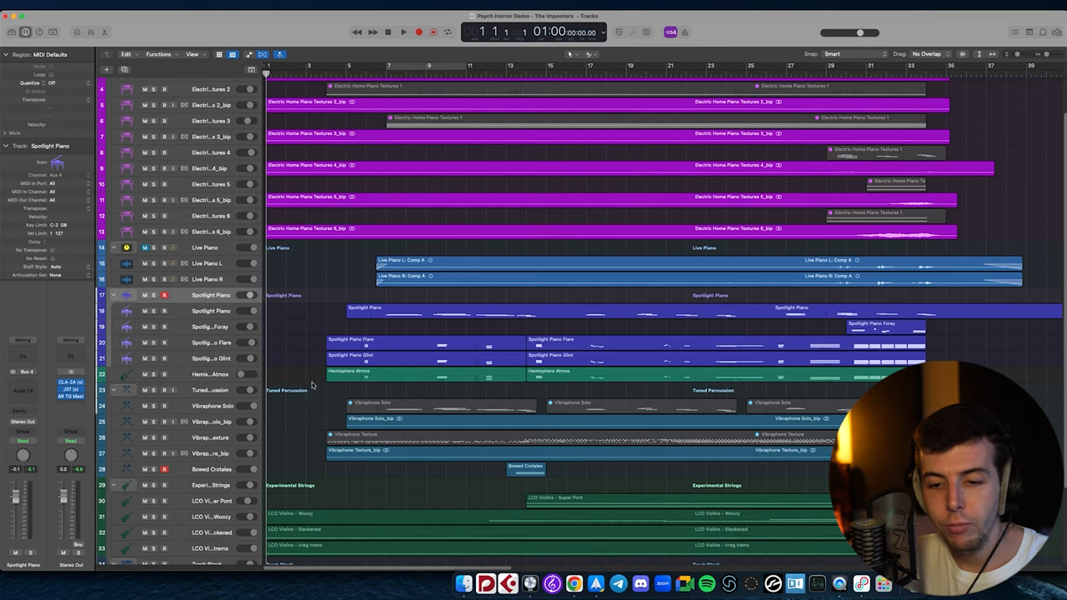
scroll(311, 385, down, 3)
scroll(358, 400, down, 5)
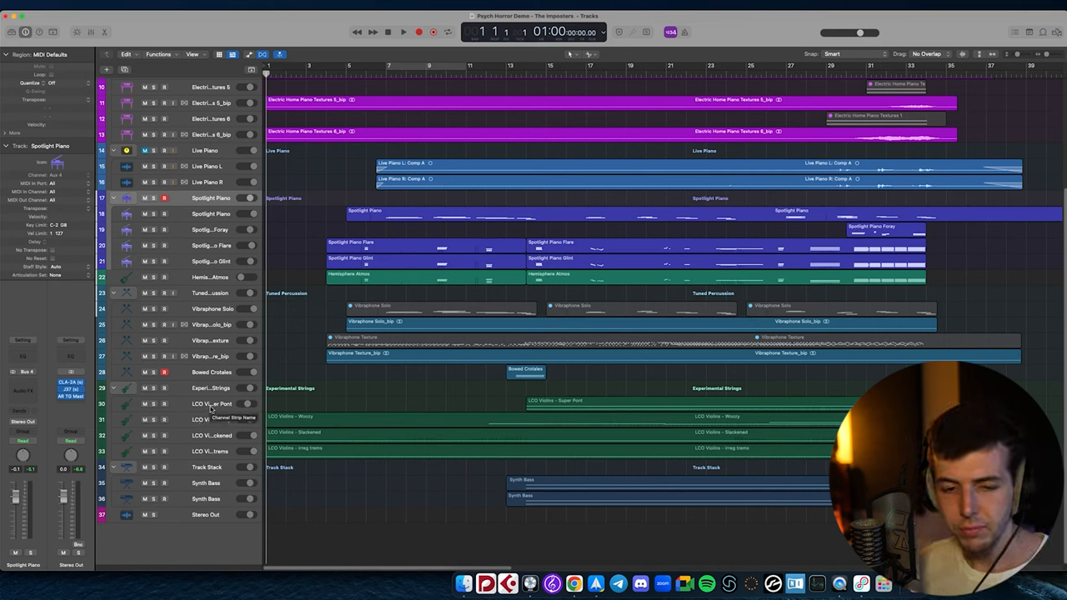
Select LCO Violins - Super Pont, review its Kontakt instrument and close it
click(211, 404)
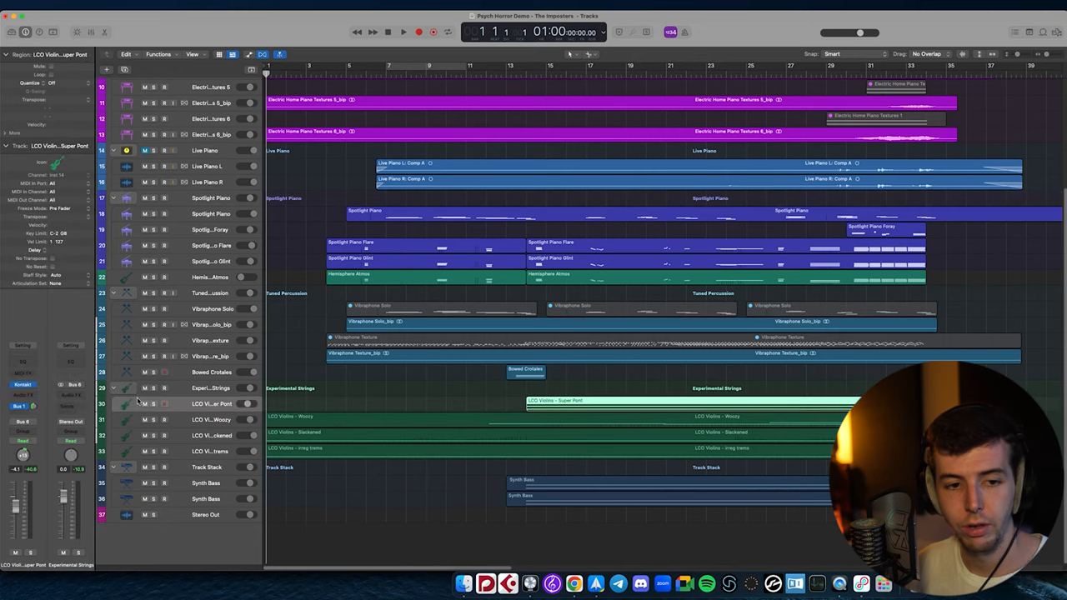
click(23, 384)
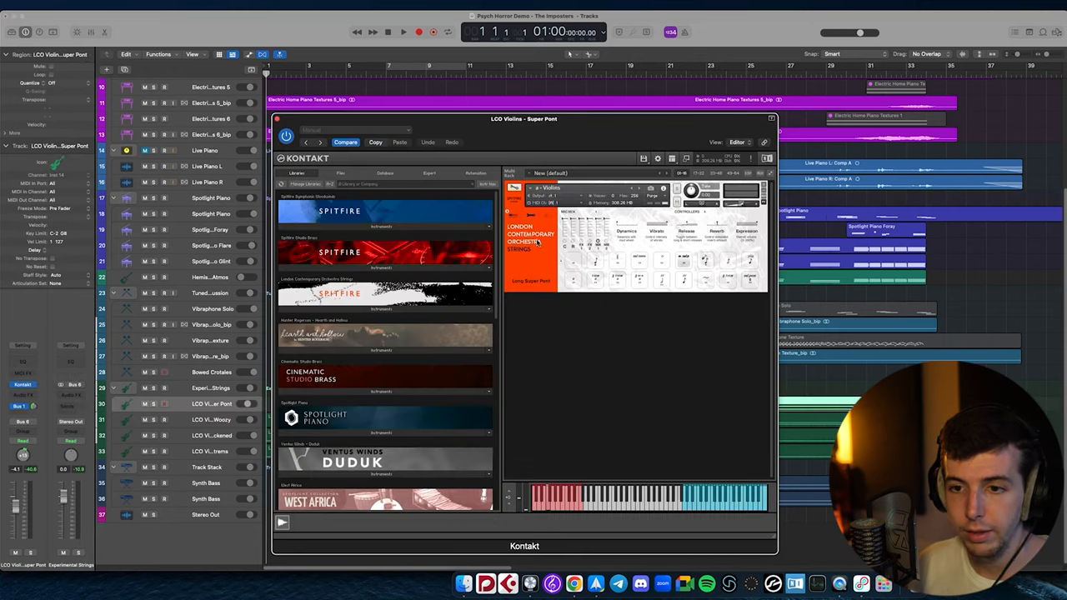
drag(666, 116, 716, 90)
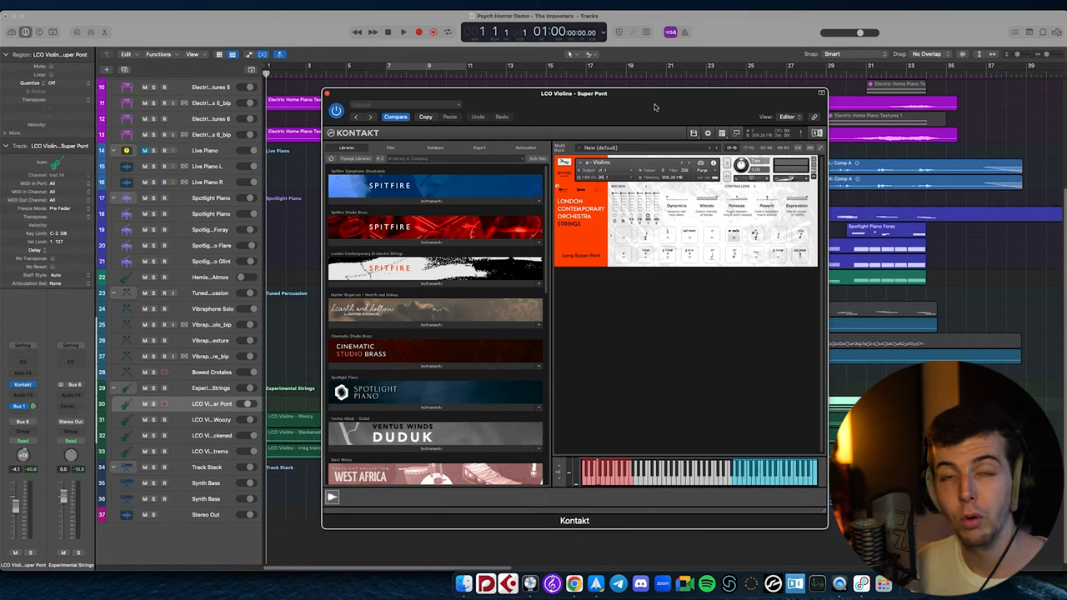
drag(654, 107, 662, 102)
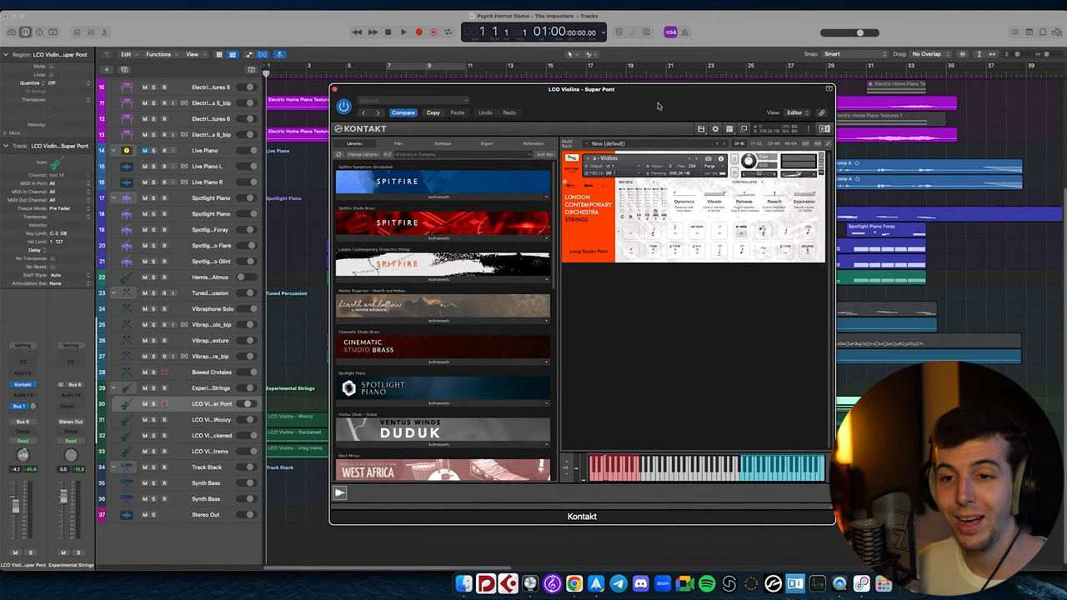
click(334, 90)
Reopen and close the Super Pont Kontakt instrument, then select LCO Violins - Woozy
click(453, 402)
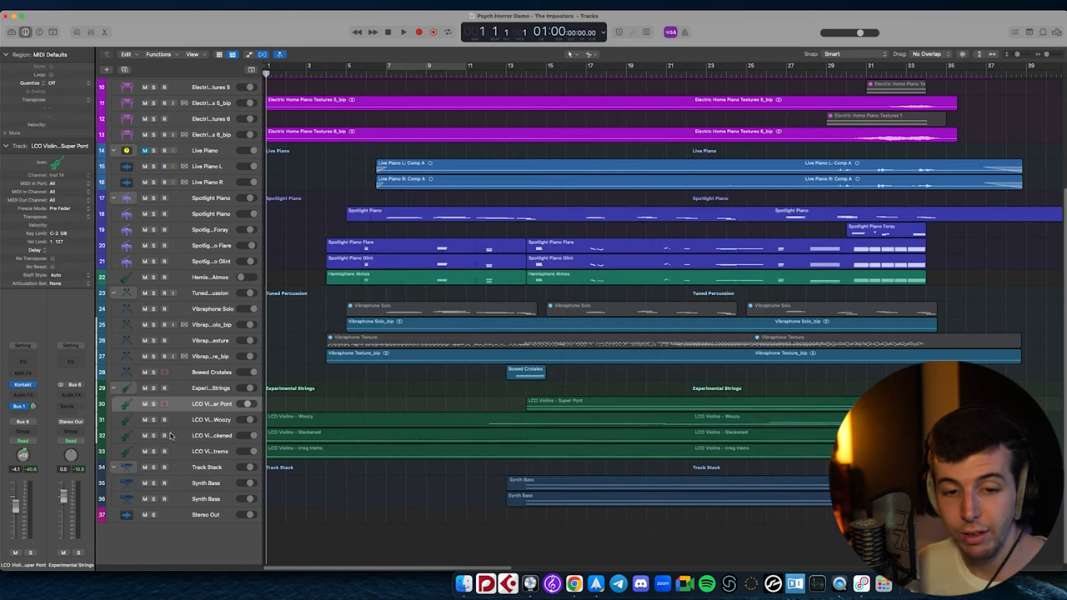
click(26, 385)
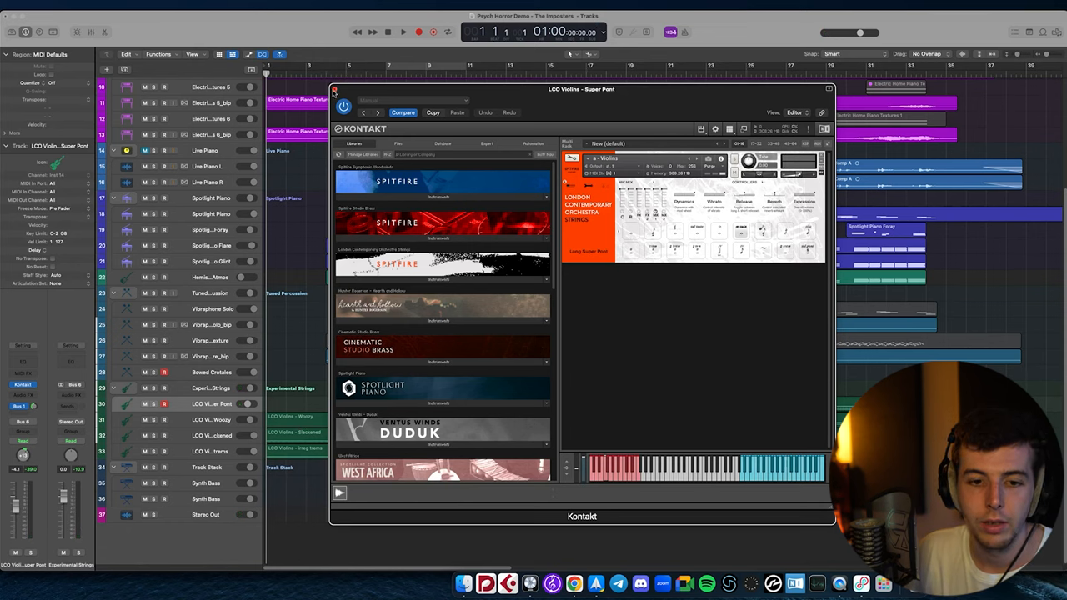
click(335, 89)
click(184, 421)
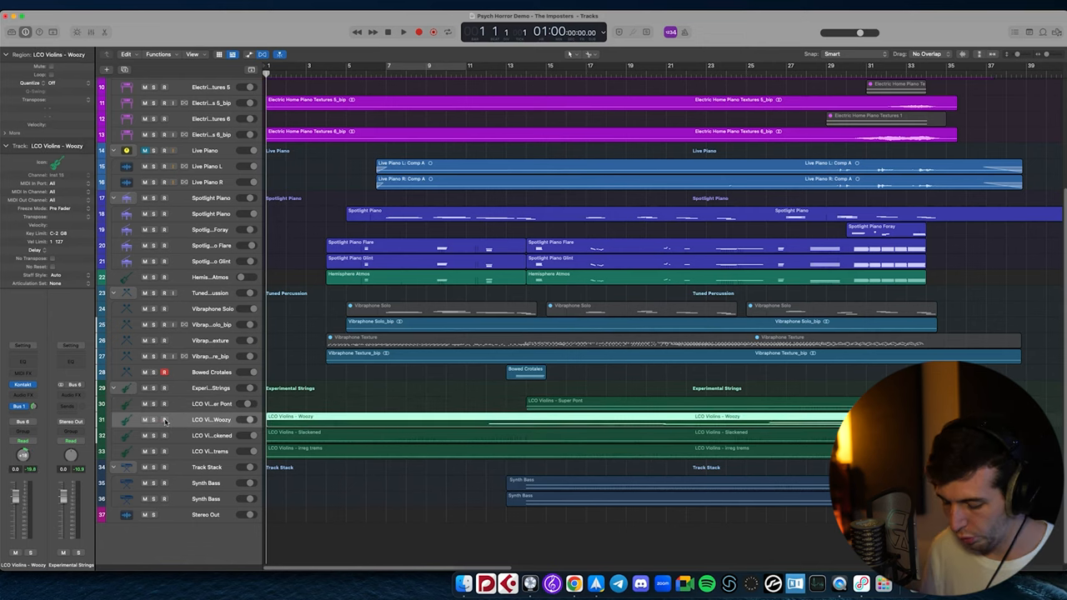
Arm Woozy, then select the Slackened and irreg trems violin tracks in turn
click(164, 420)
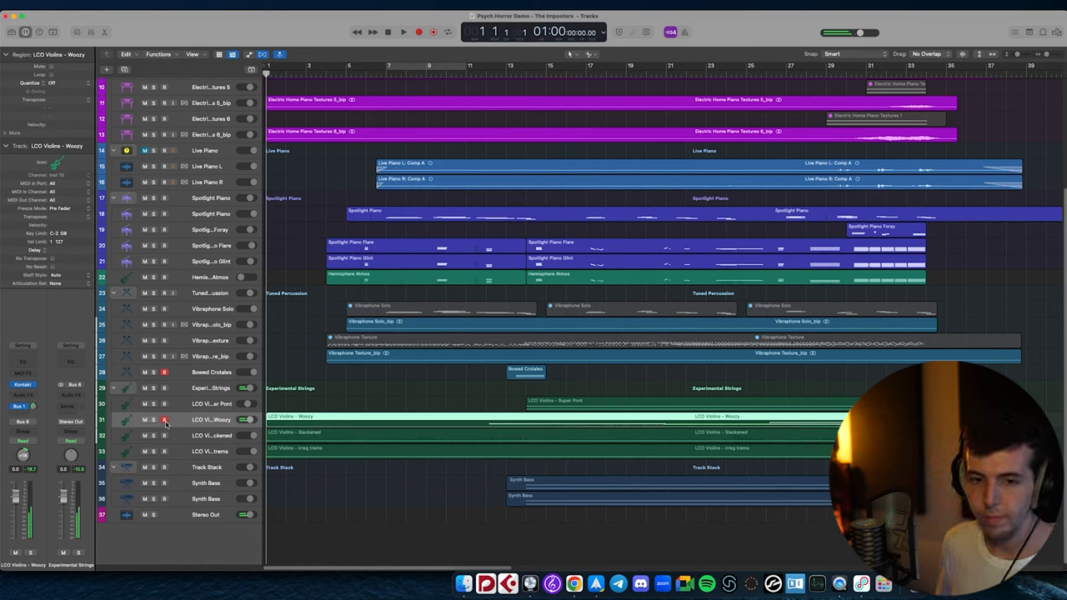
click(187, 436)
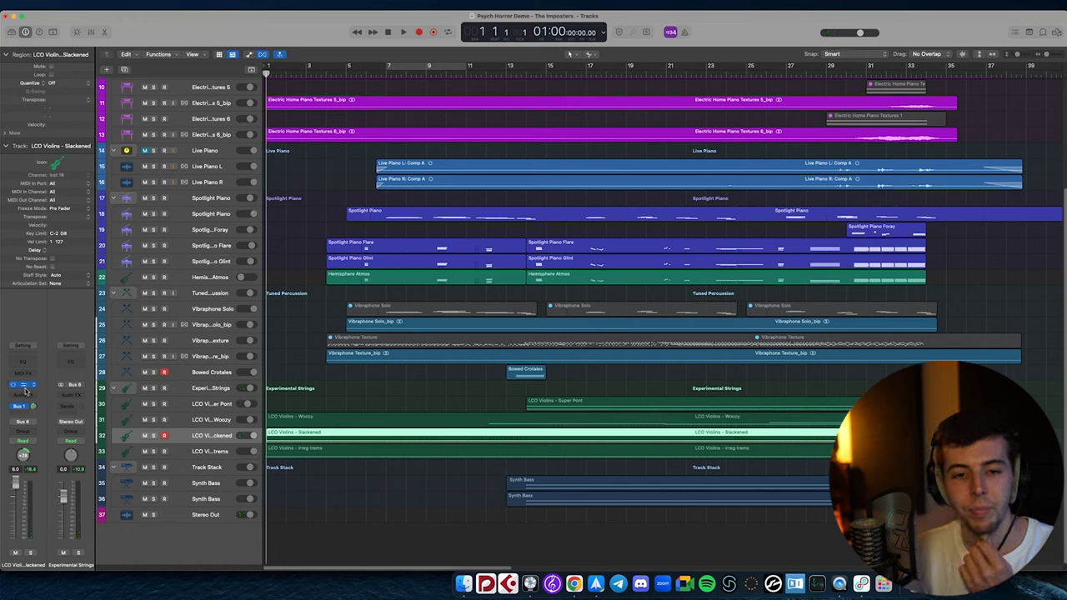
click(207, 453)
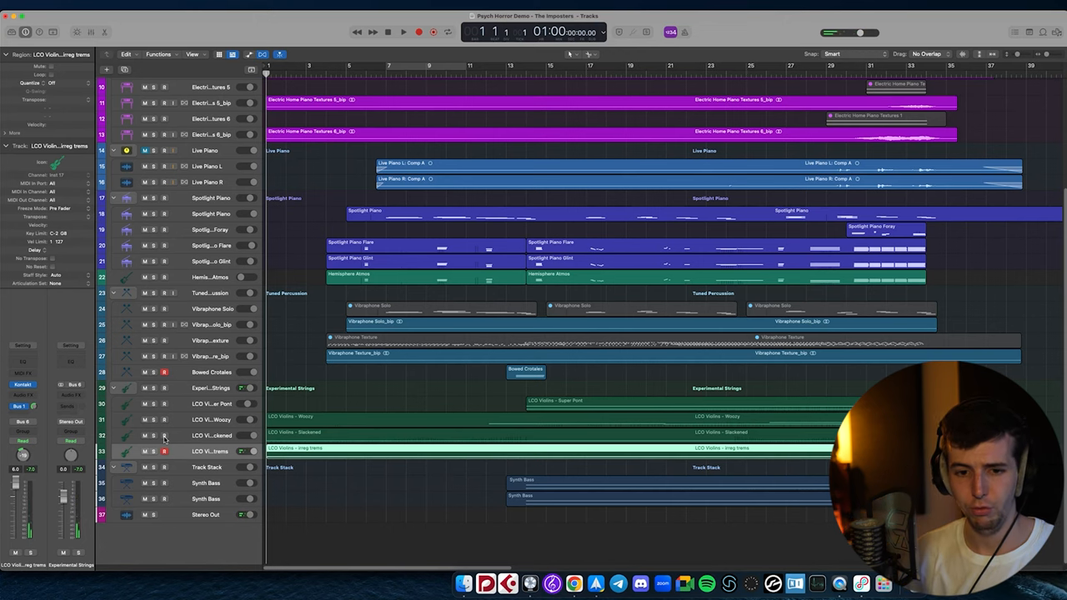
click(297, 473)
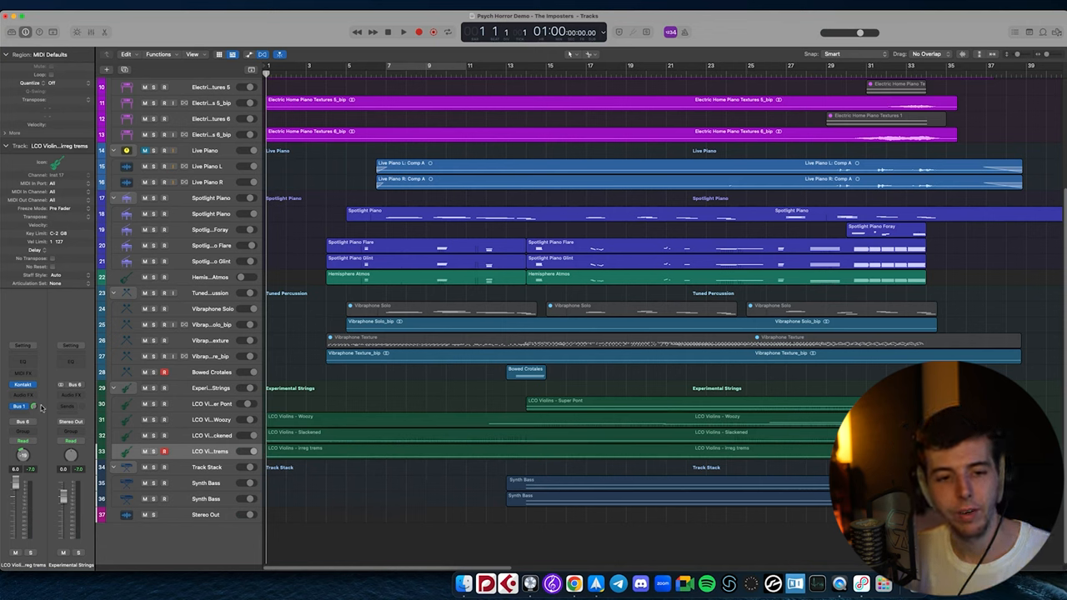
click(70, 392)
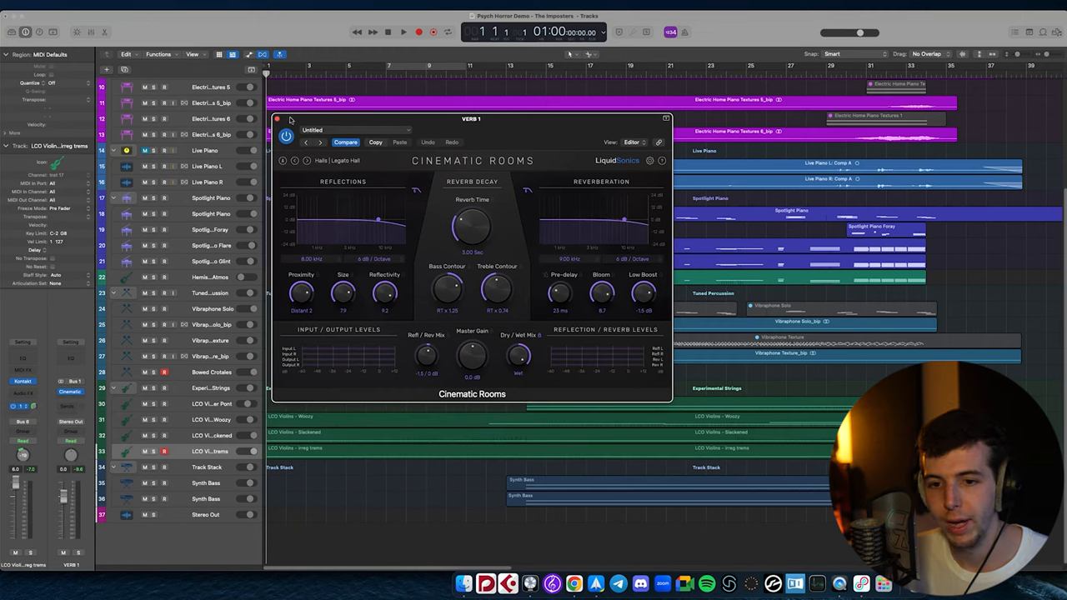
click(276, 118)
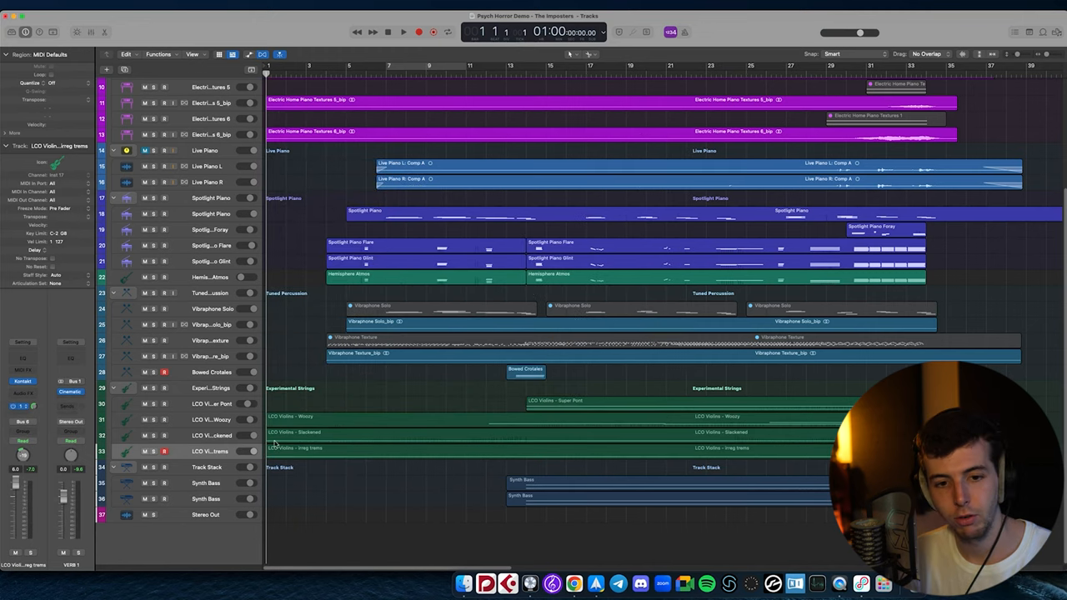
click(215, 403)
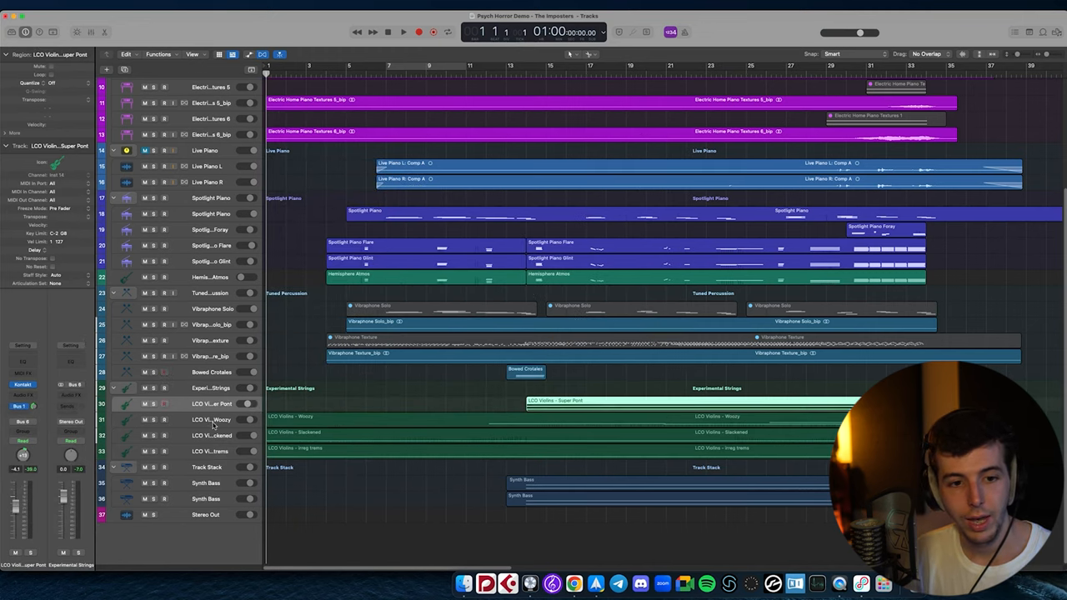
click(213, 419)
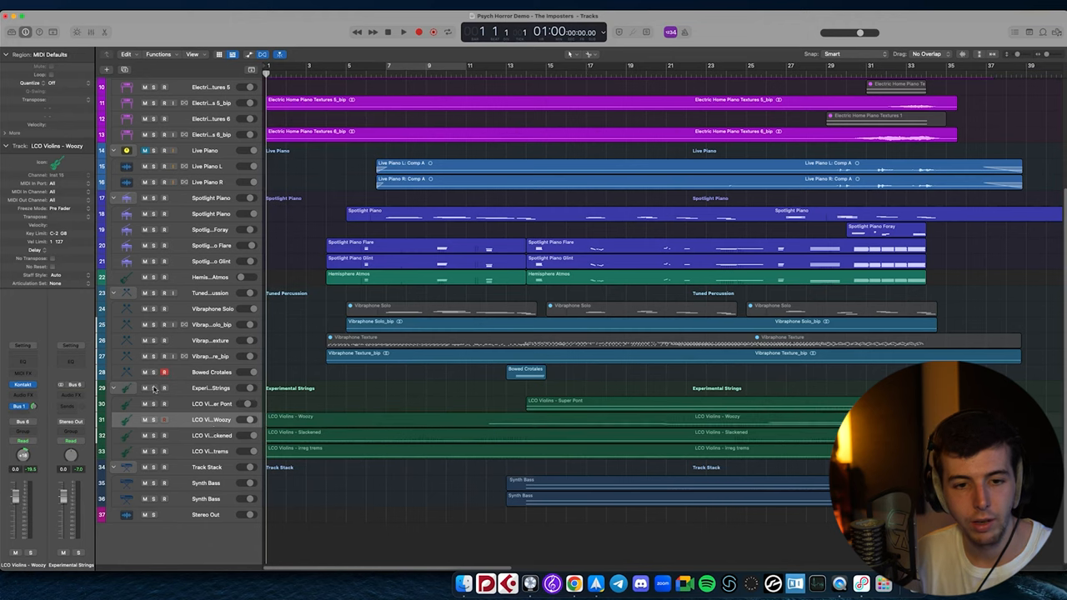
click(154, 389)
key(space)
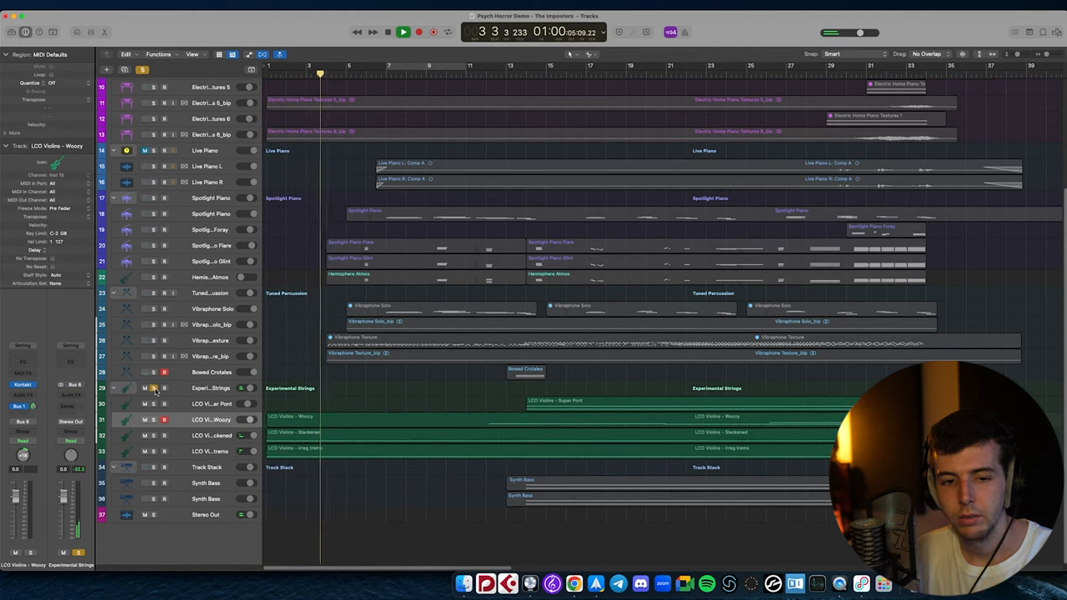
click(154, 388)
key(space)
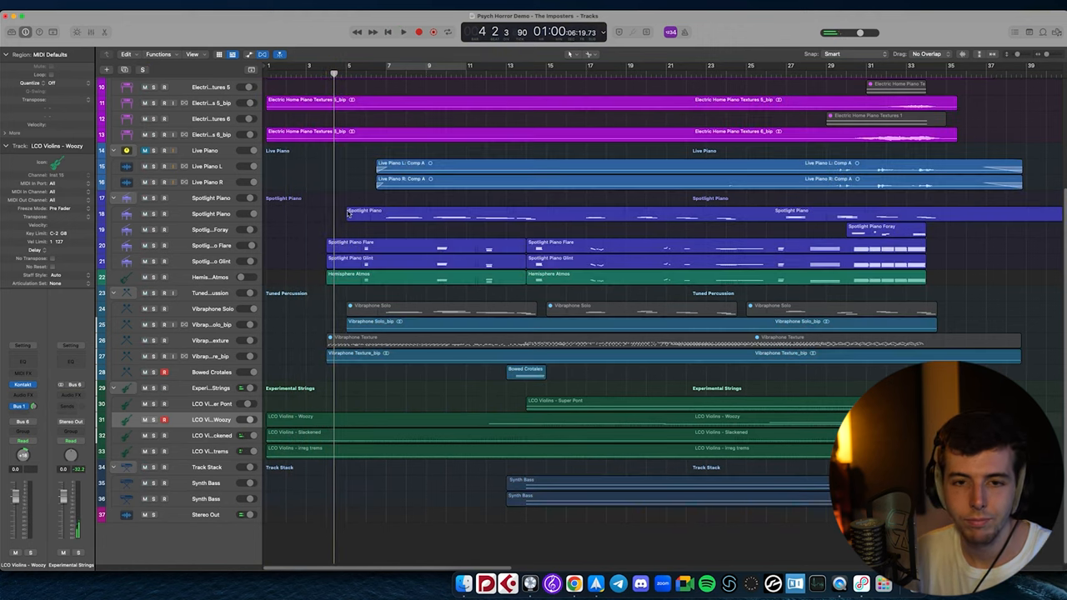
key(Return)
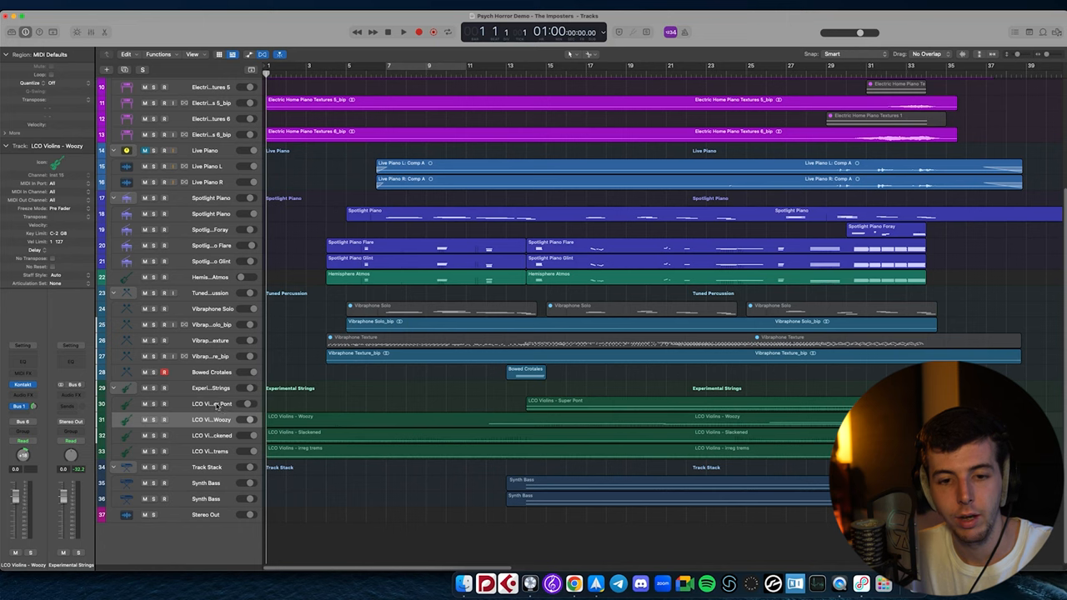
click(215, 405)
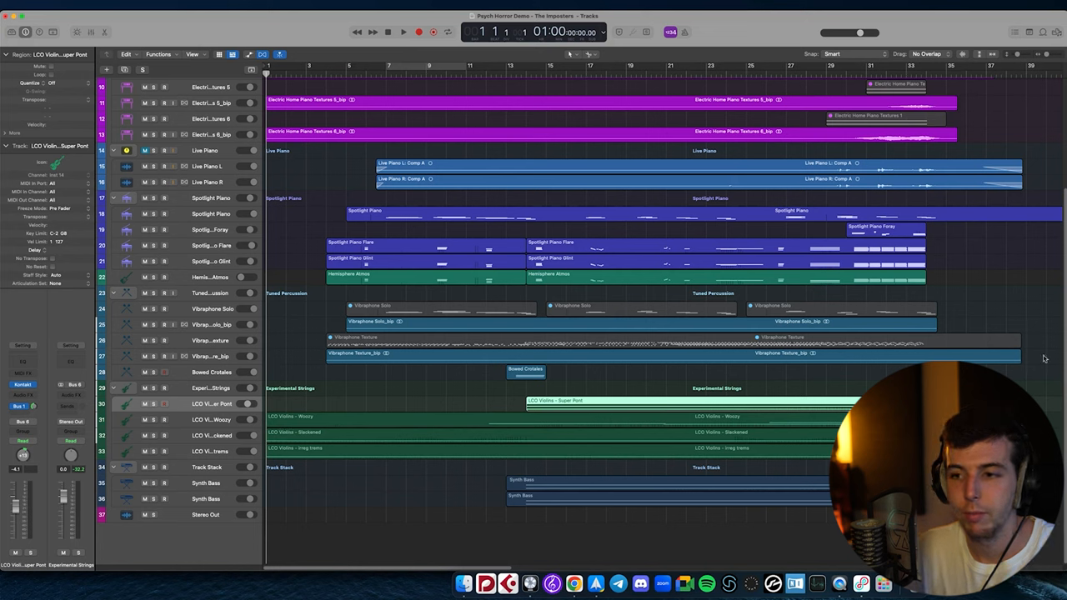
click(940, 273)
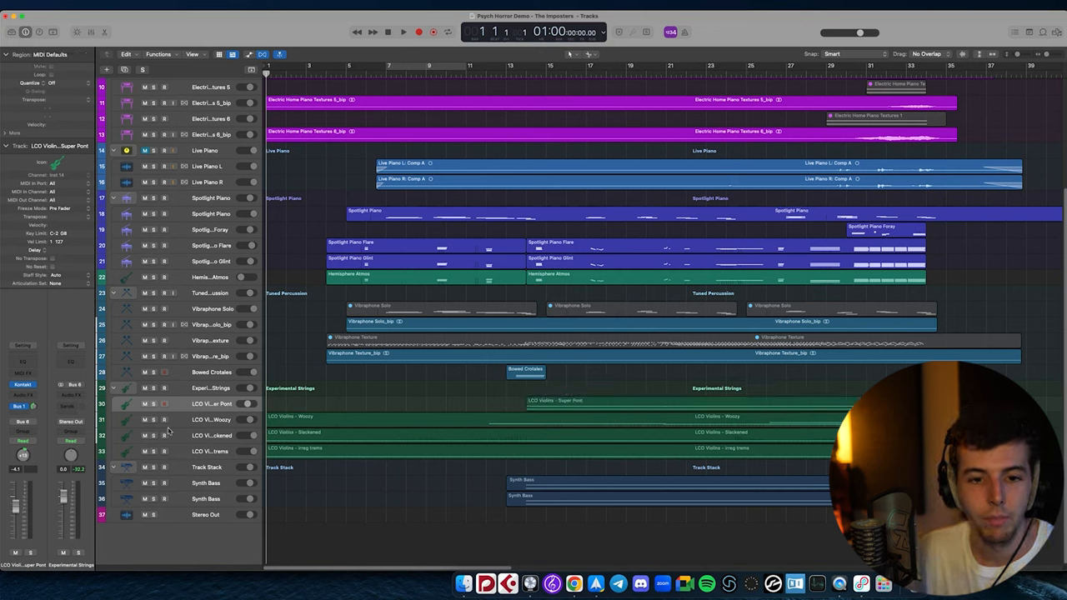
click(198, 373)
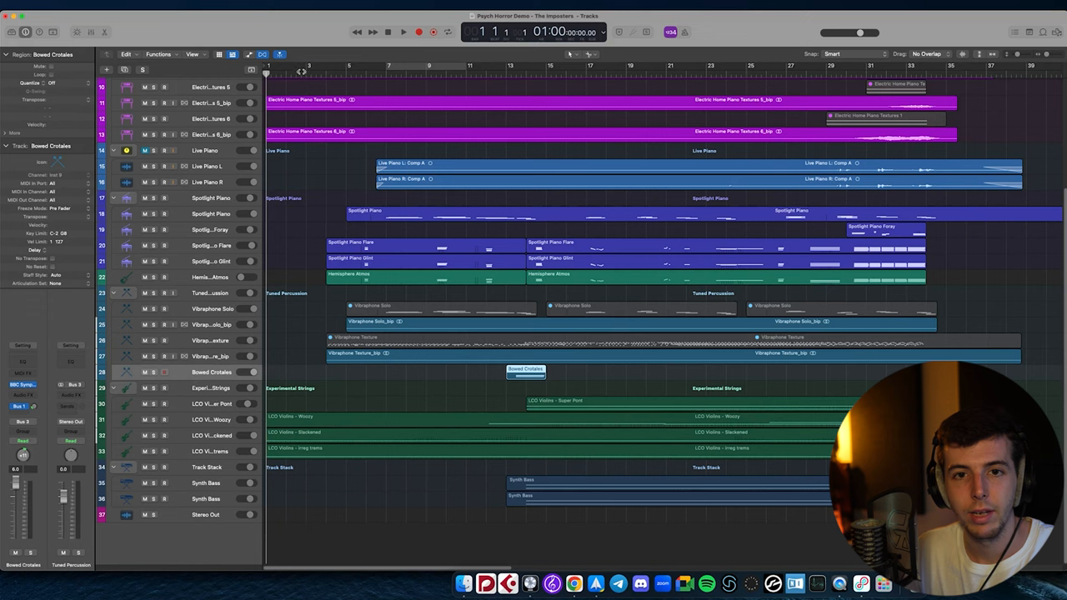
click(302, 71)
key(Return)
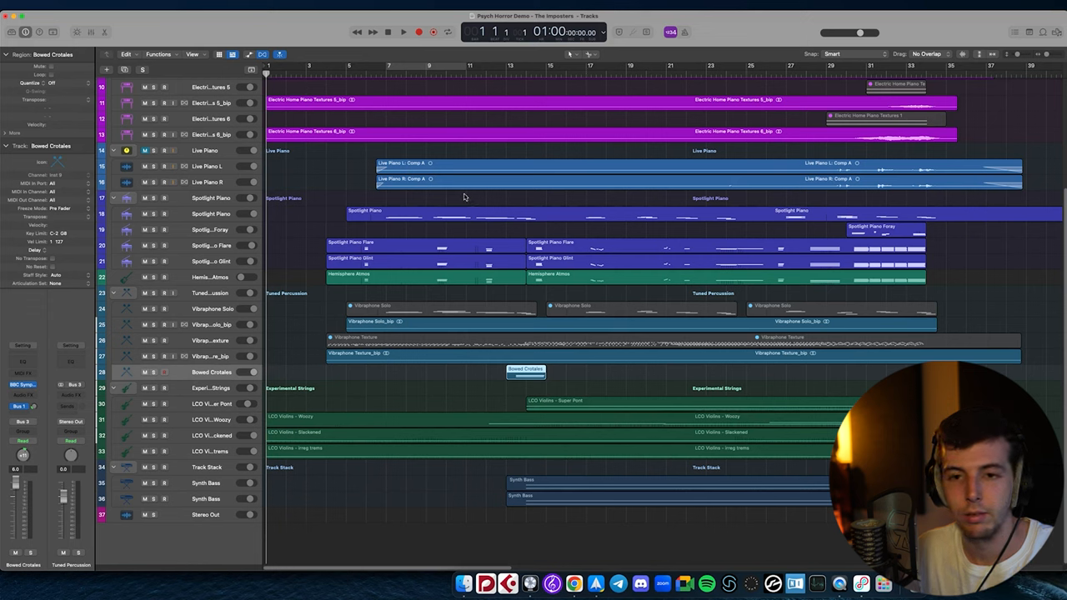
click(464, 197)
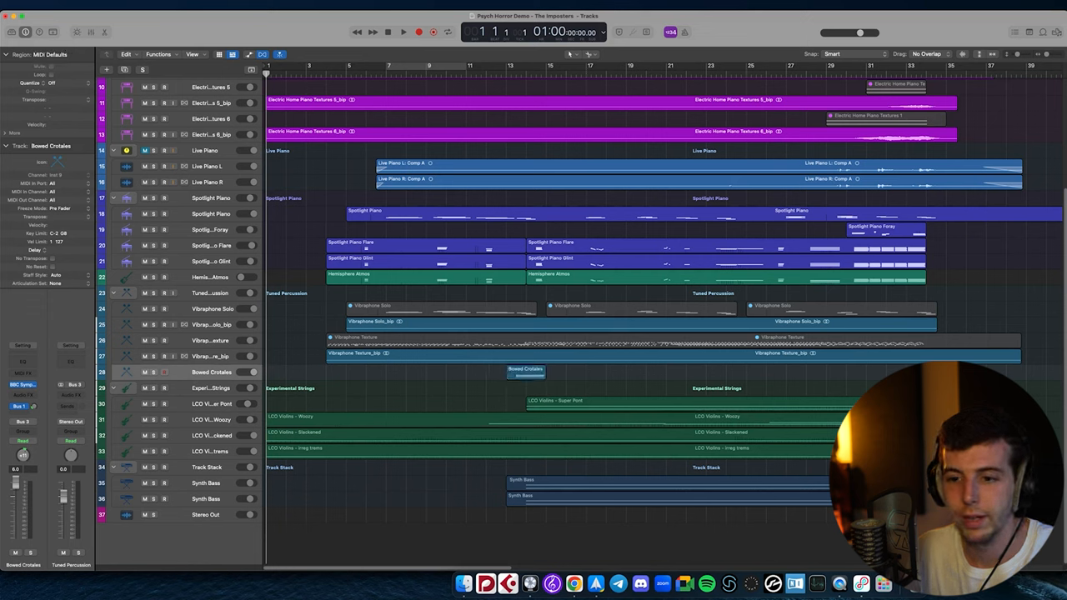
drag(464, 197, 300, 290)
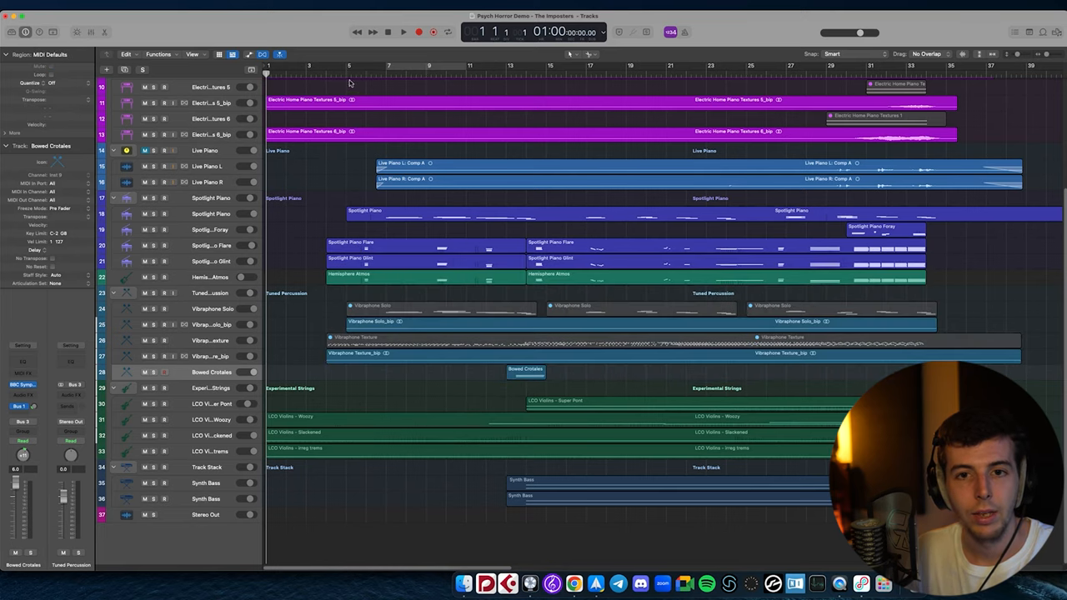
Review the Vibraphone Texture region's notes in the Piano Roll and close the editor
click(333, 73)
click(194, 293)
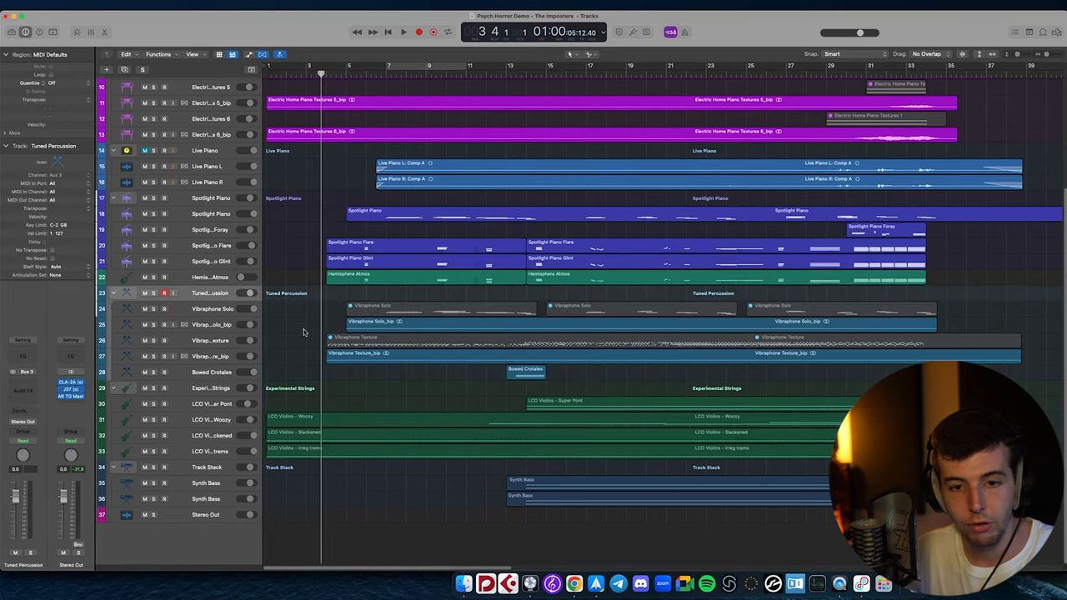
click(357, 340)
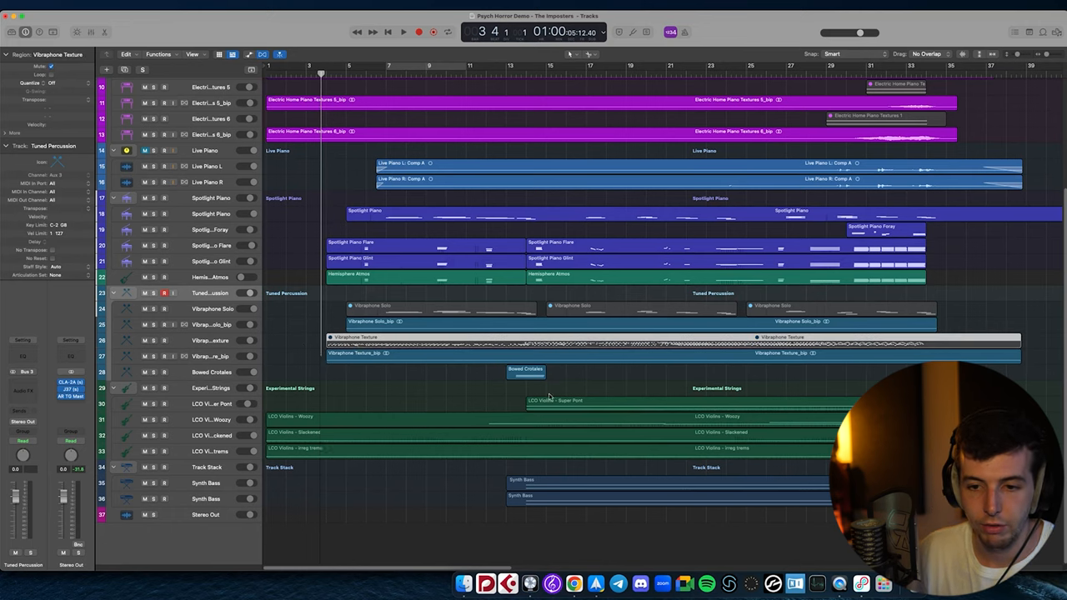
double_click(359, 345)
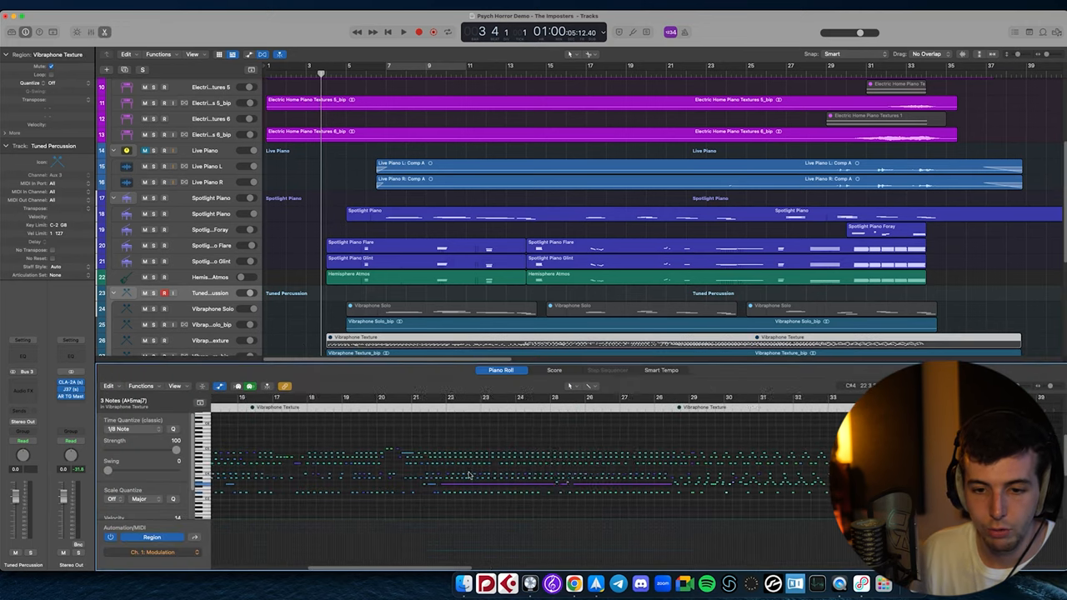
scroll(386, 469, left, 8)
scroll(500, 478, down, 3)
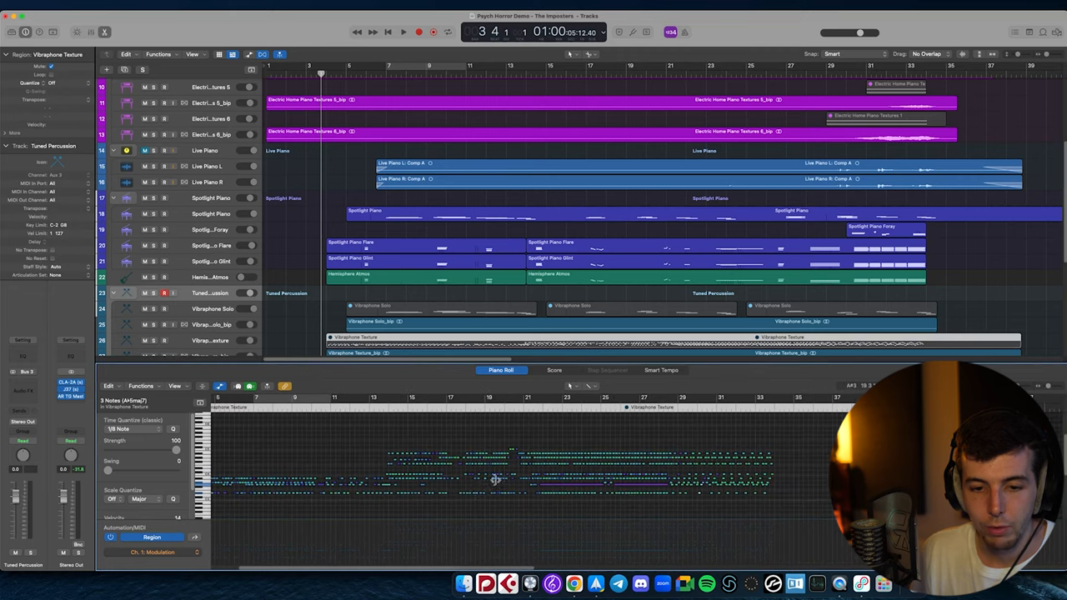
scroll(450, 498, down, 3)
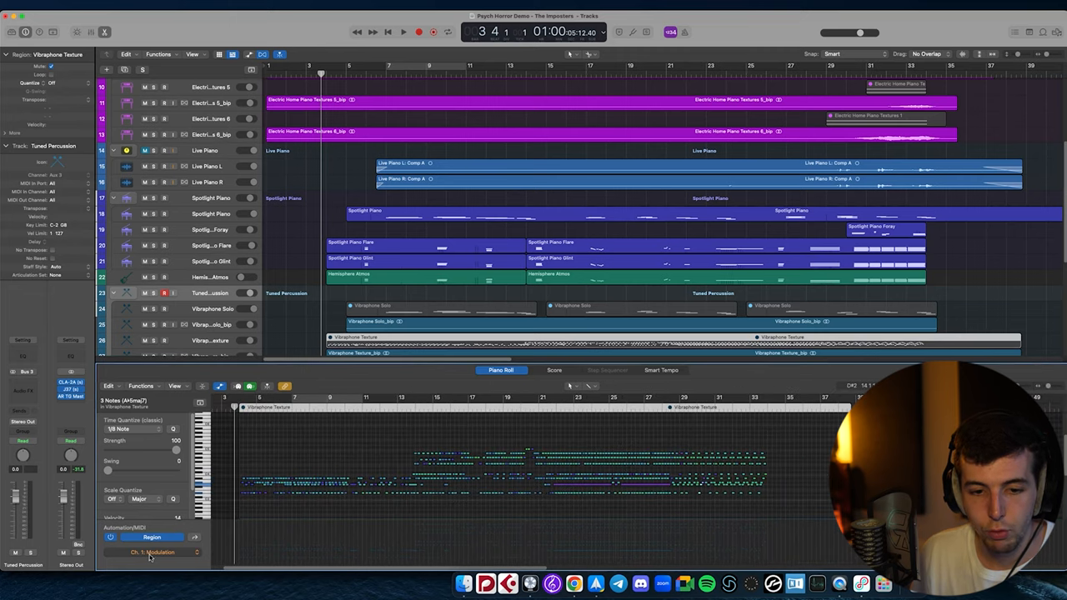
key(e)
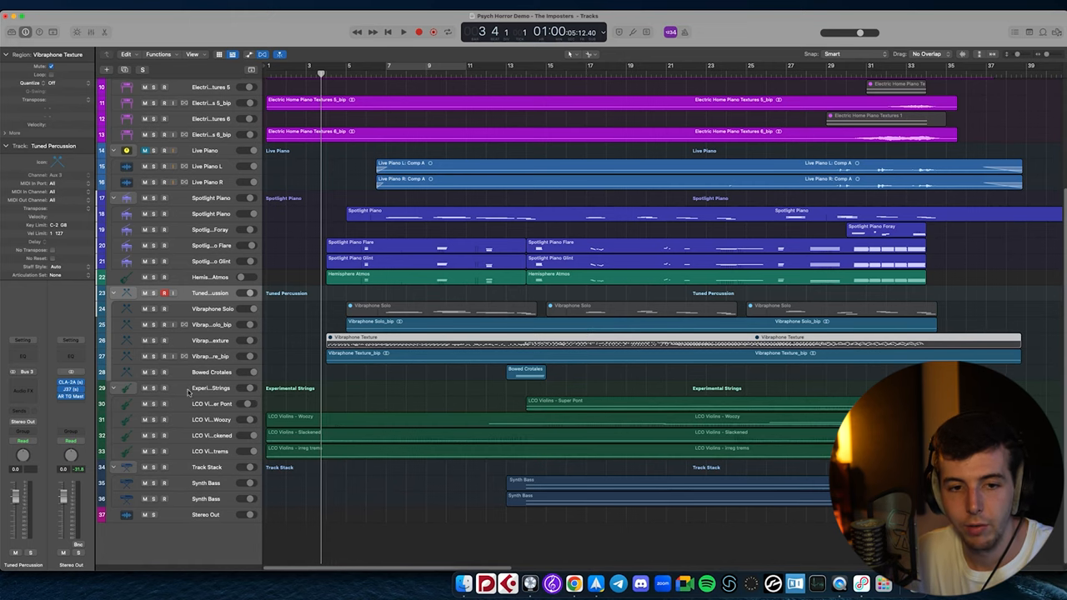
Solo the Vibraphone Texture bip track and start playback
click(155, 357)
key(space)
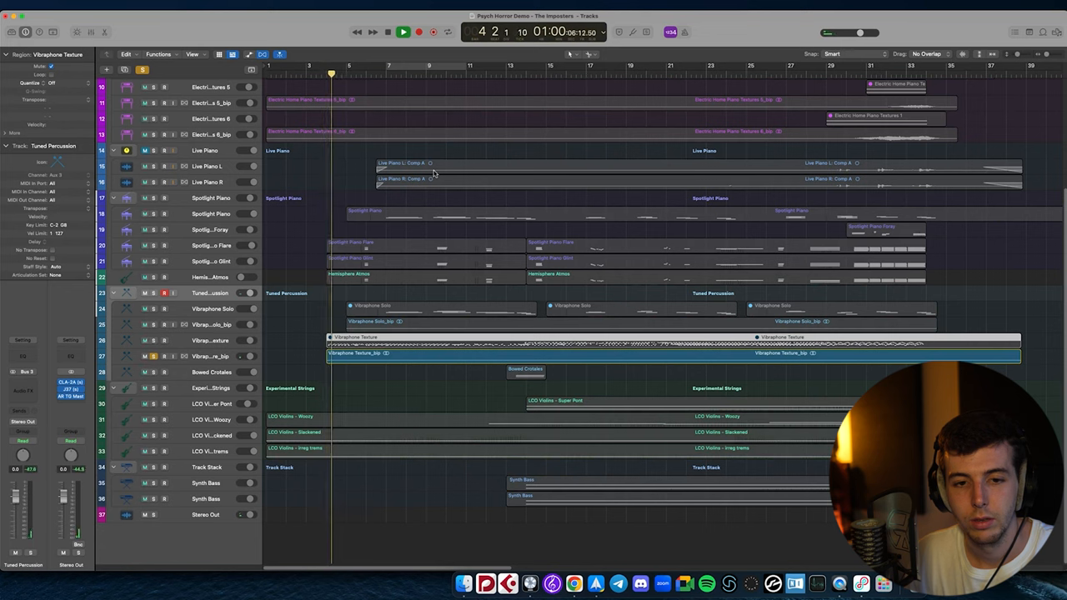
Audition Vibraphone Texture bip around bar 14 and inspect its Bus 8 distortion return
click(542, 73)
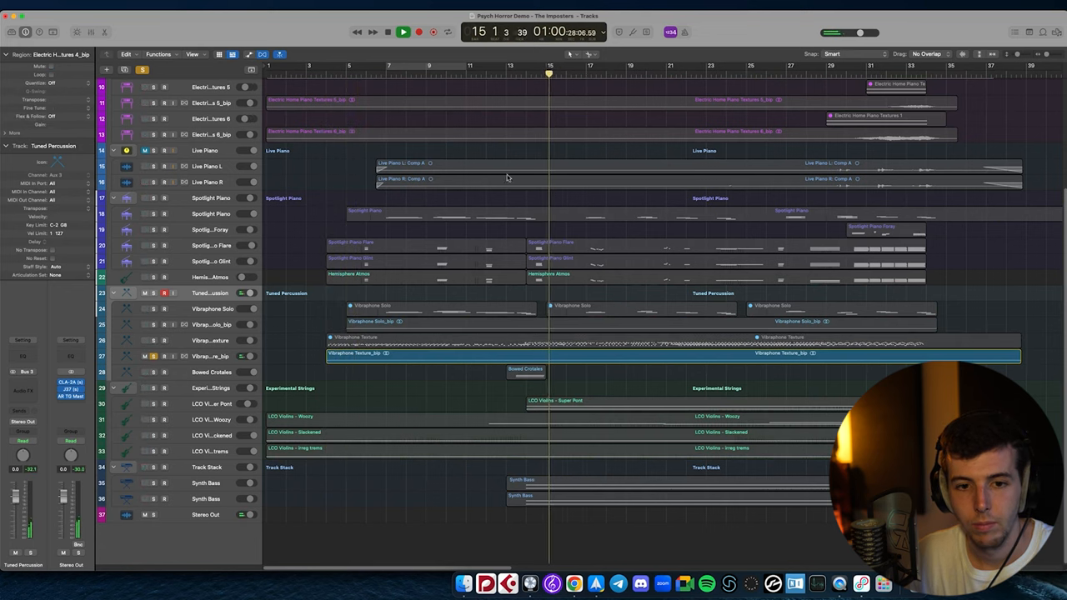
click(155, 356)
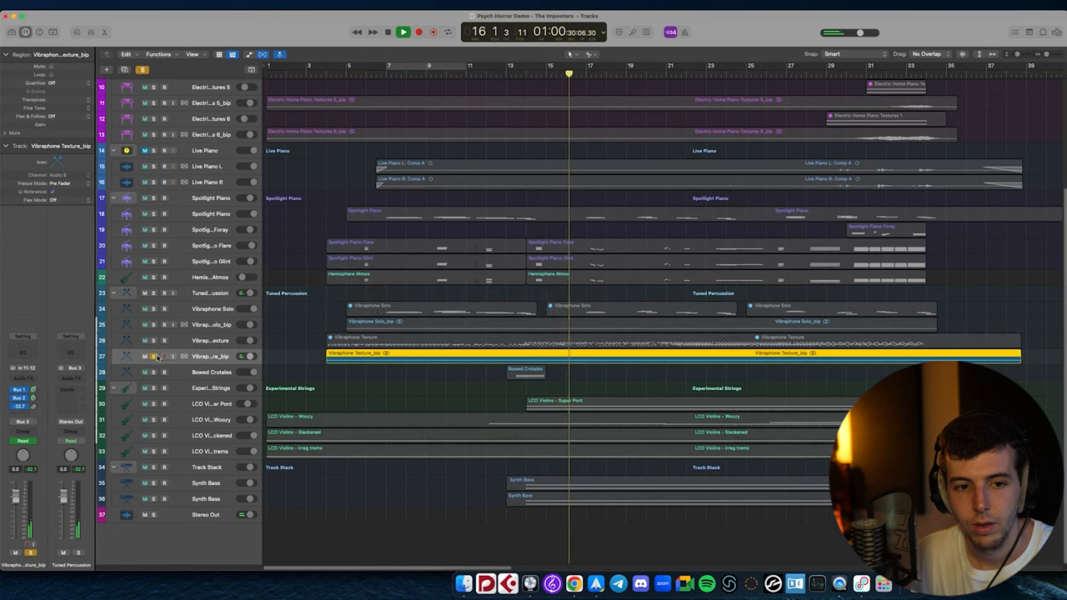
click(27, 408)
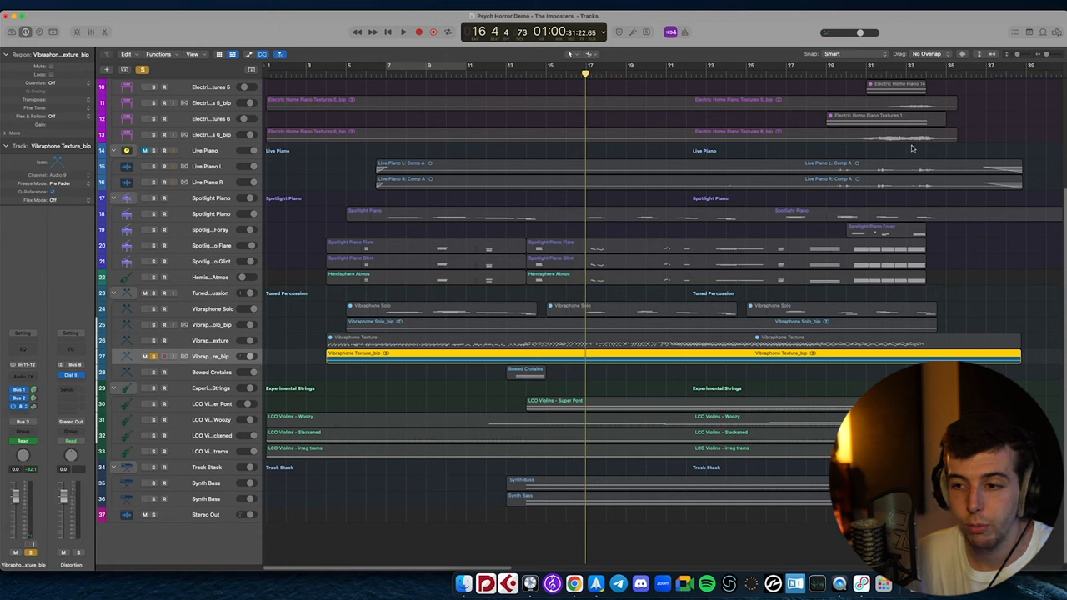
double_click(890, 70)
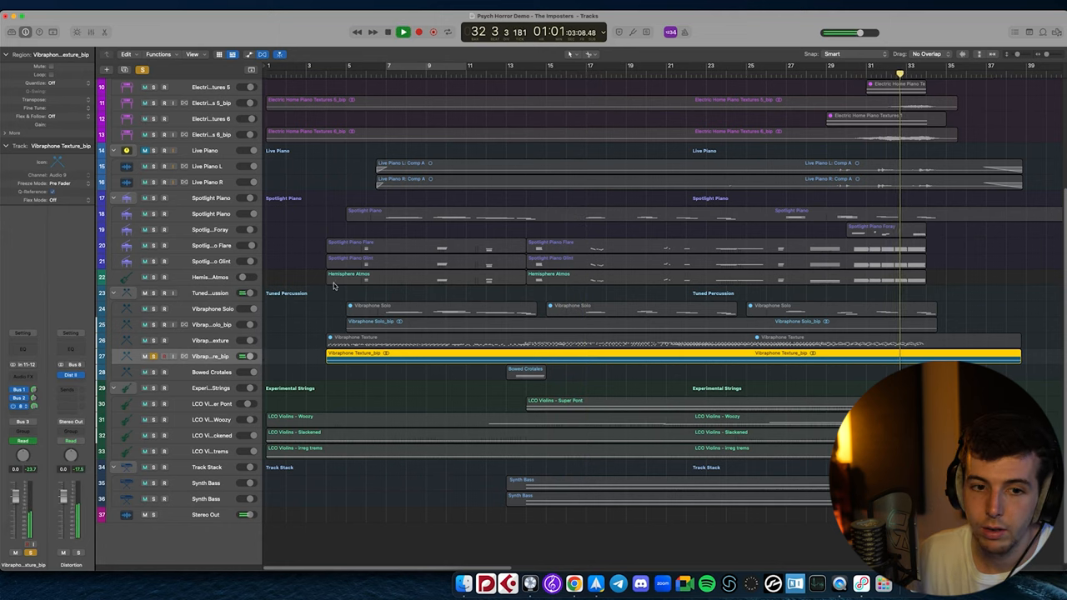
key(space)
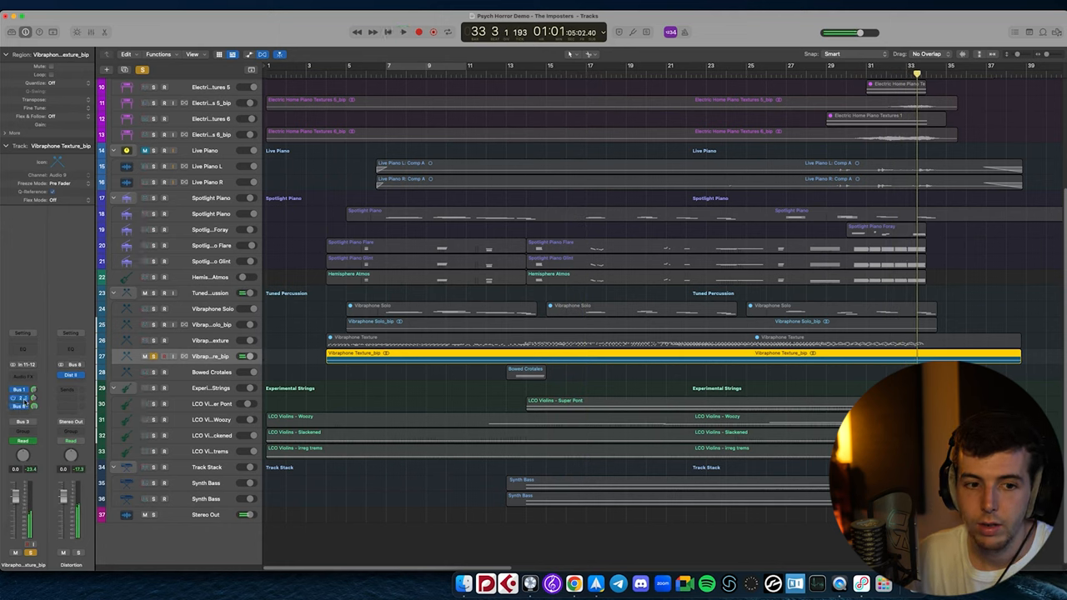
Inspect its delay return, replay from bar 14 and unsolo Vibraphone Texture bip
click(25, 398)
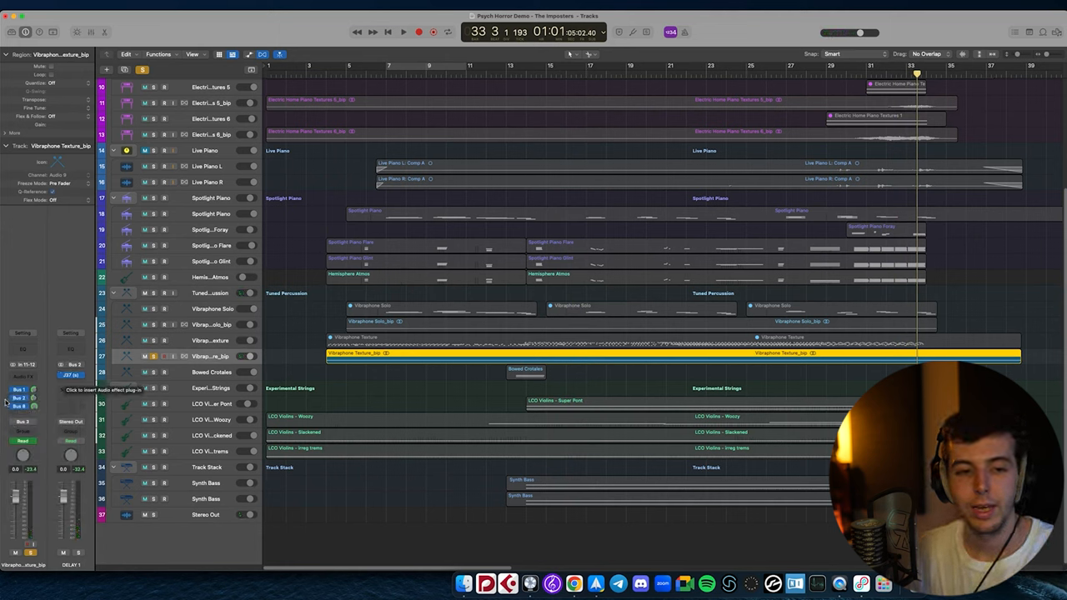
click(541, 76)
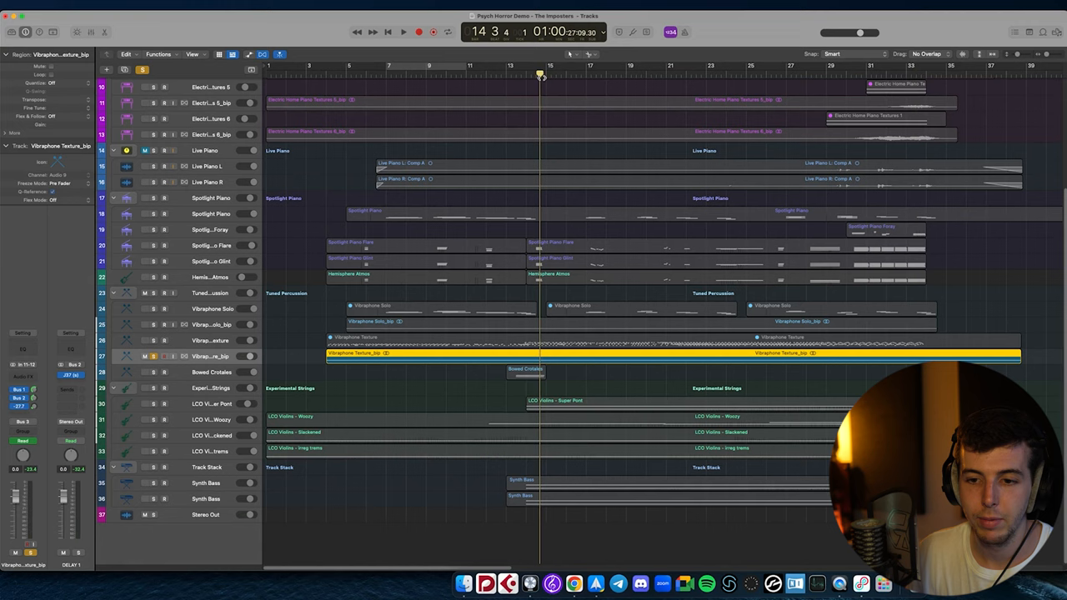
key(space)
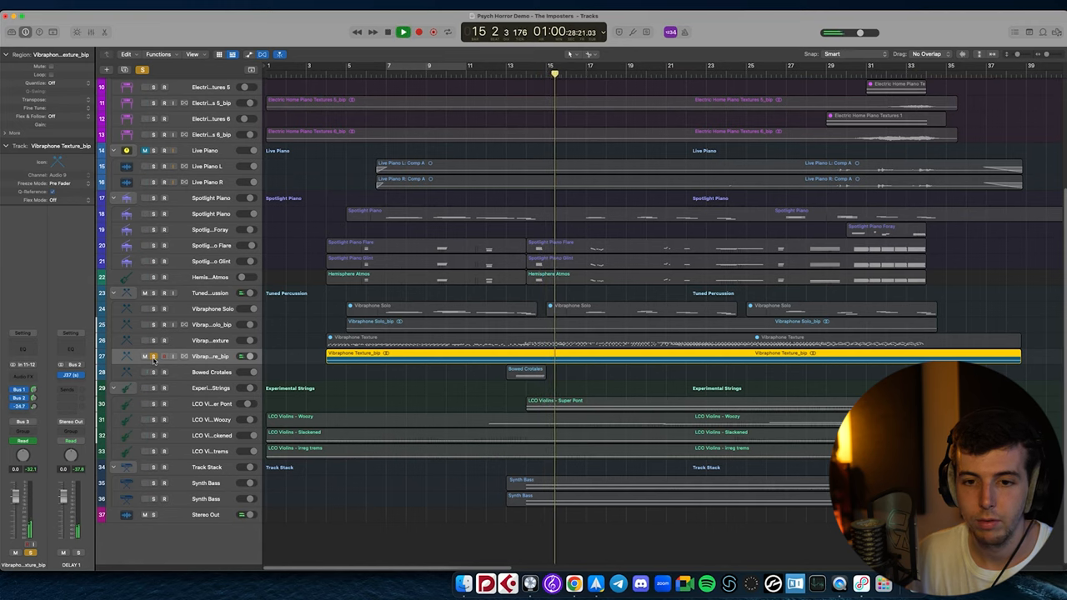
click(153, 356)
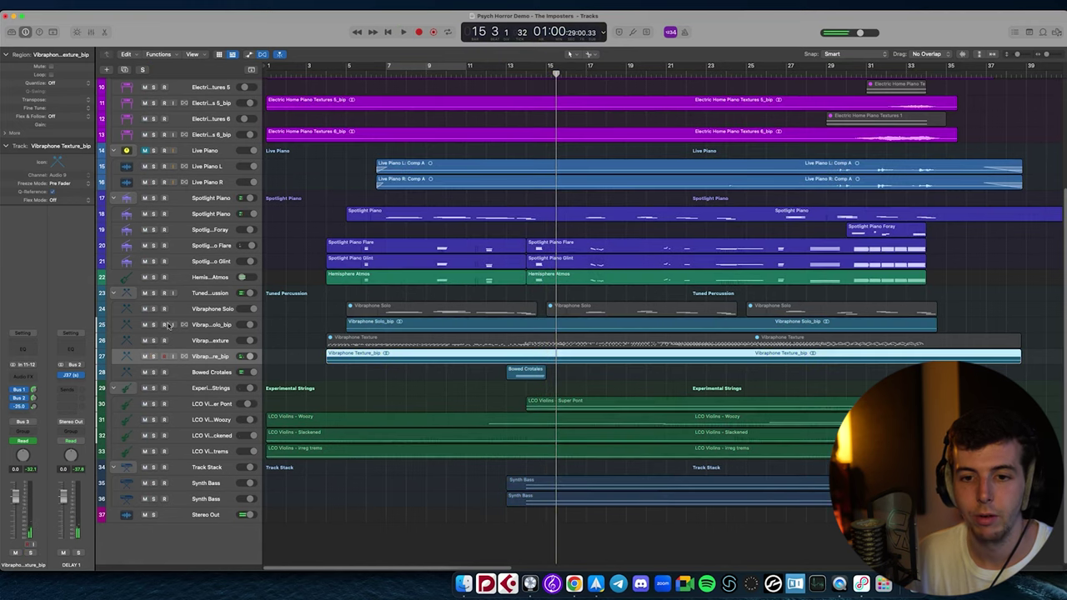
Solo and audition Vibraphone Solo bip from around bar 6, clear the solo and return to bar 1
click(426, 76)
click(375, 76)
key(space)
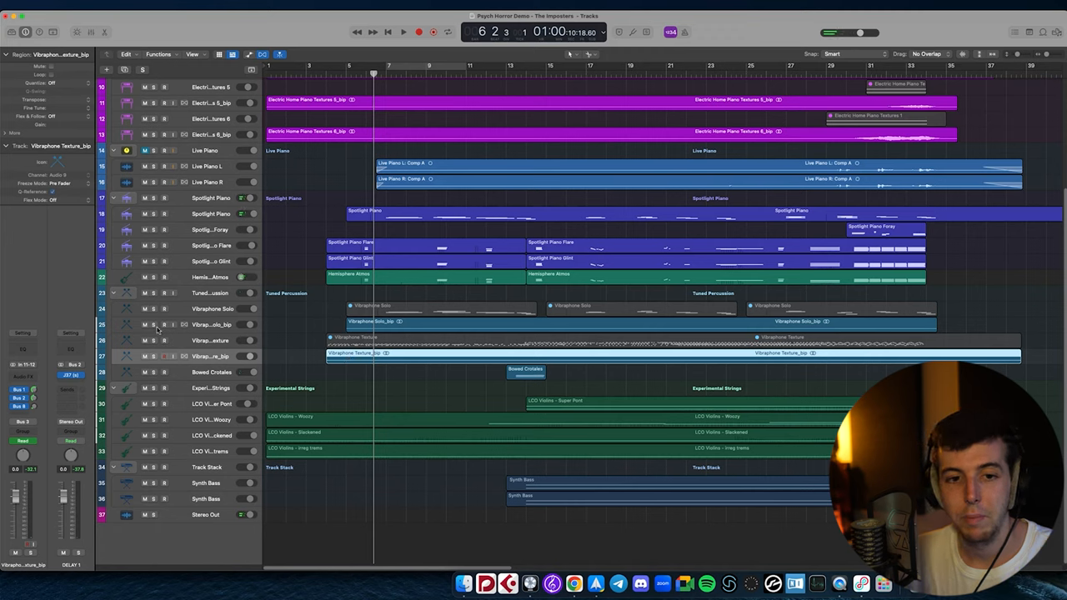
click(153, 325)
key(space)
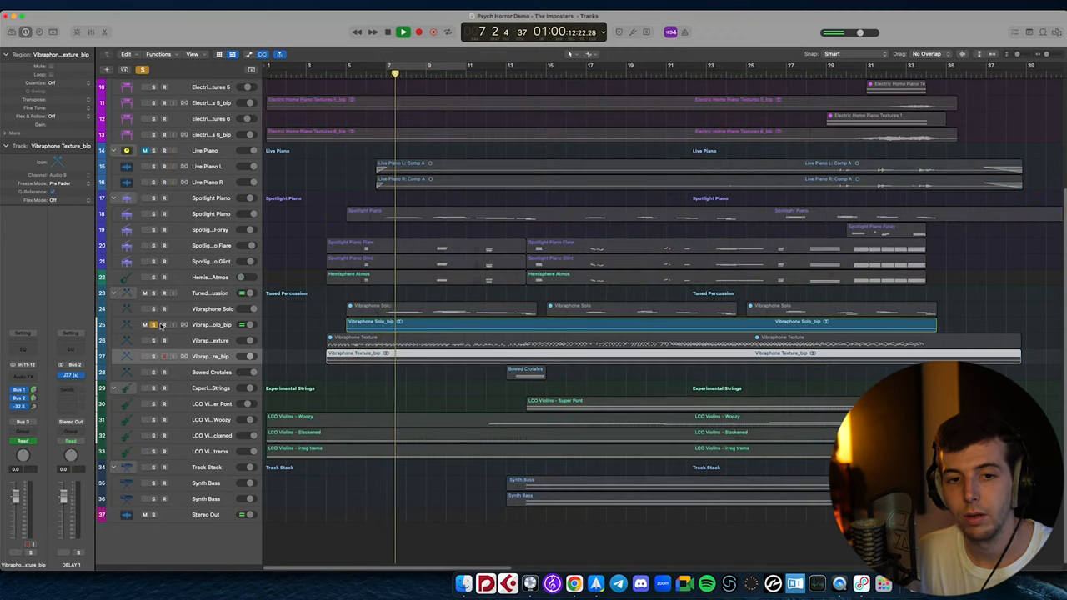
key(space)
key(s)
drag(379, 70, 267, 75)
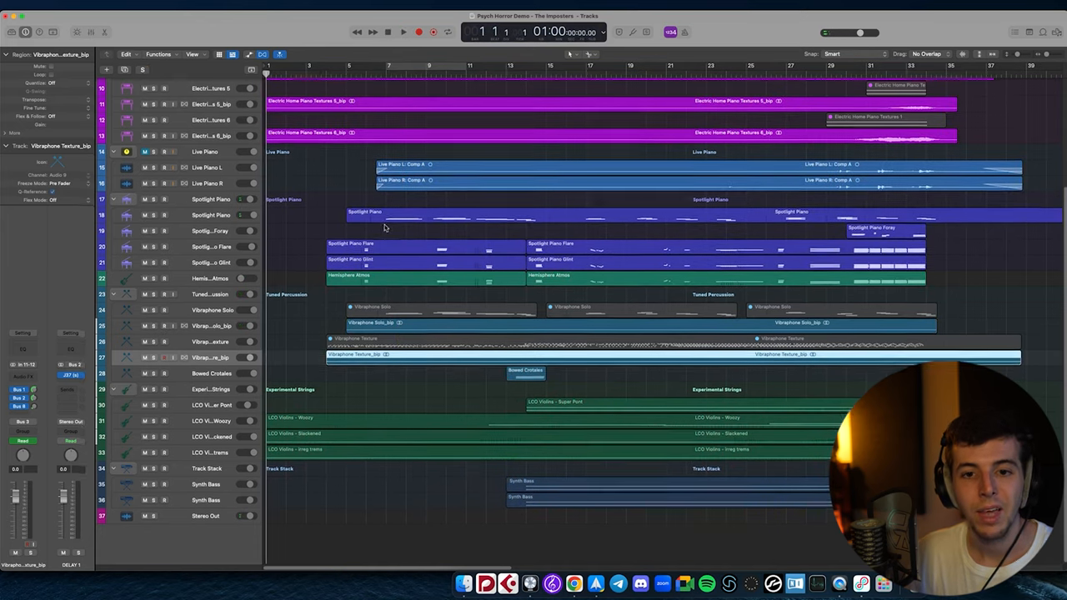
scroll(406, 298, up, 2)
scroll(406, 298, up, 2)
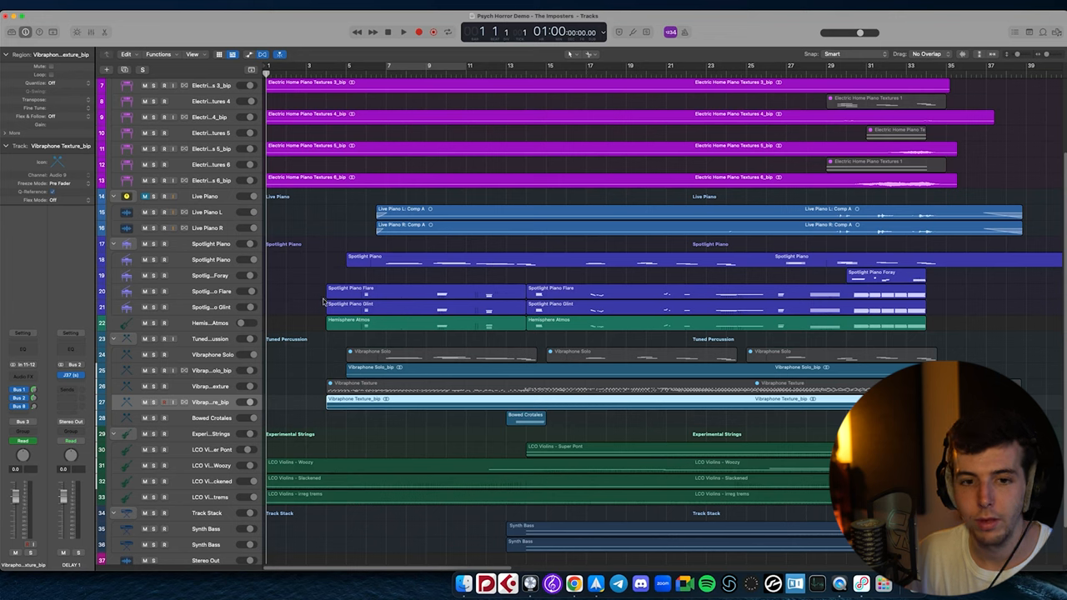
Select Hemisphere Atmos, place the playhead at bar 5 and solo the track
click(295, 298)
click(213, 323)
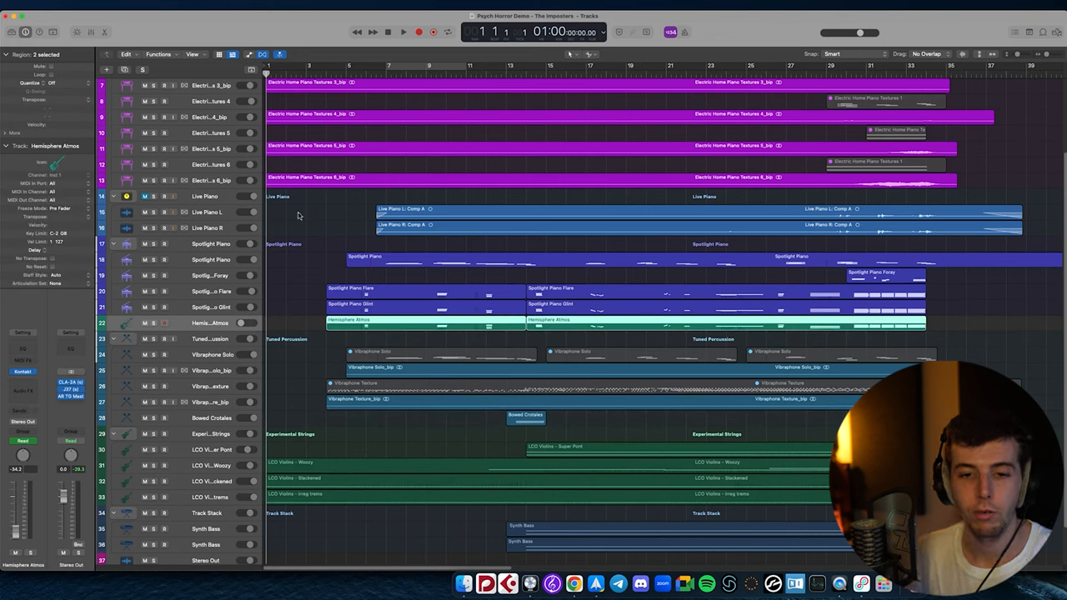
click(359, 74)
click(155, 322)
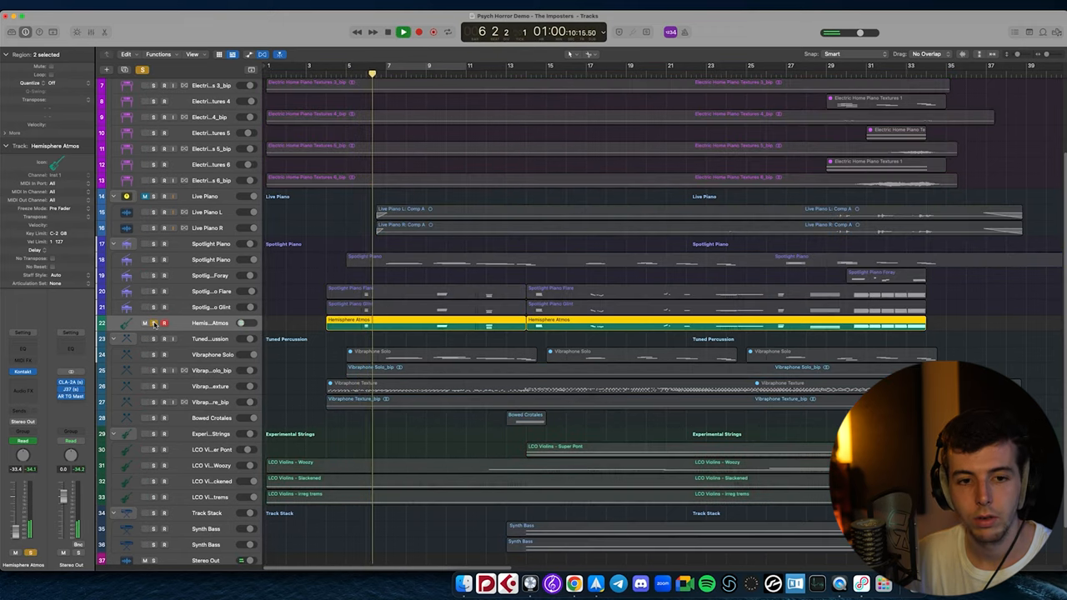
Review the Hemisphere Atmos Kontakt's tape, noise and speaker settings, then close the window
click(22, 372)
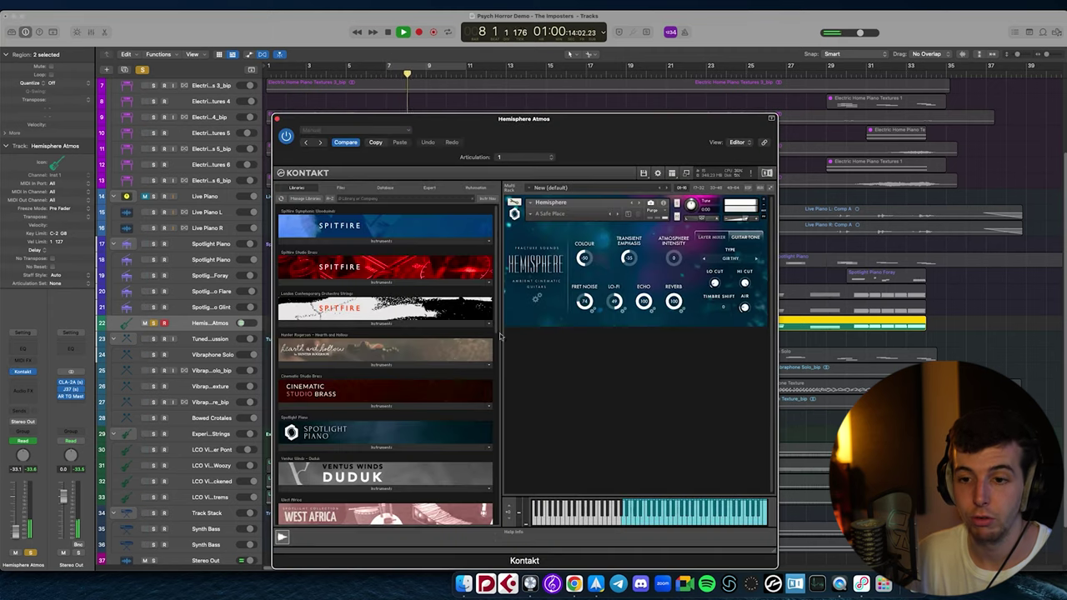
click(618, 306)
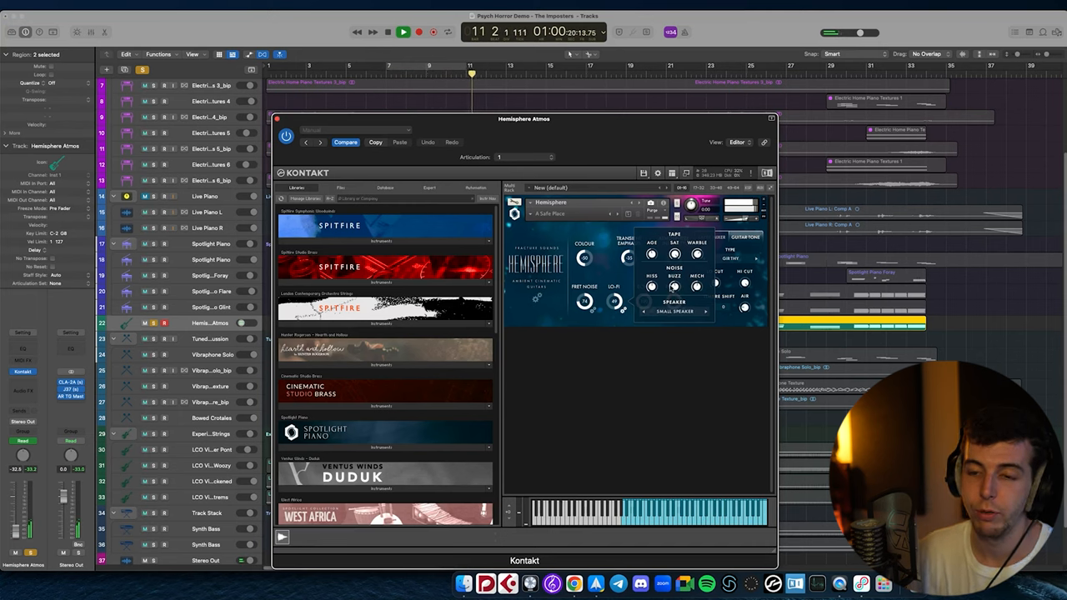
click(639, 332)
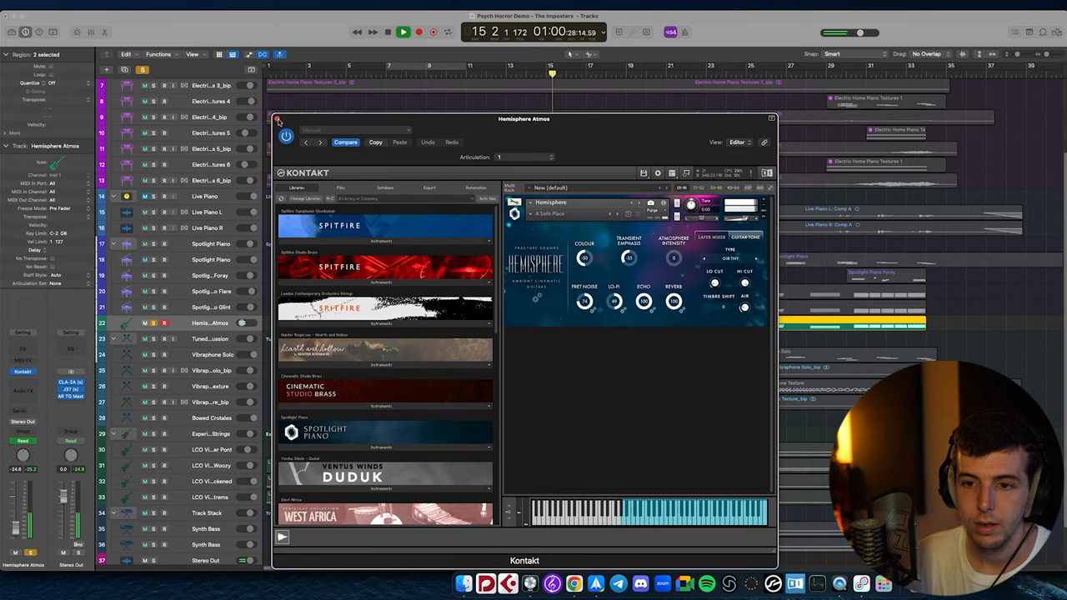
click(278, 120)
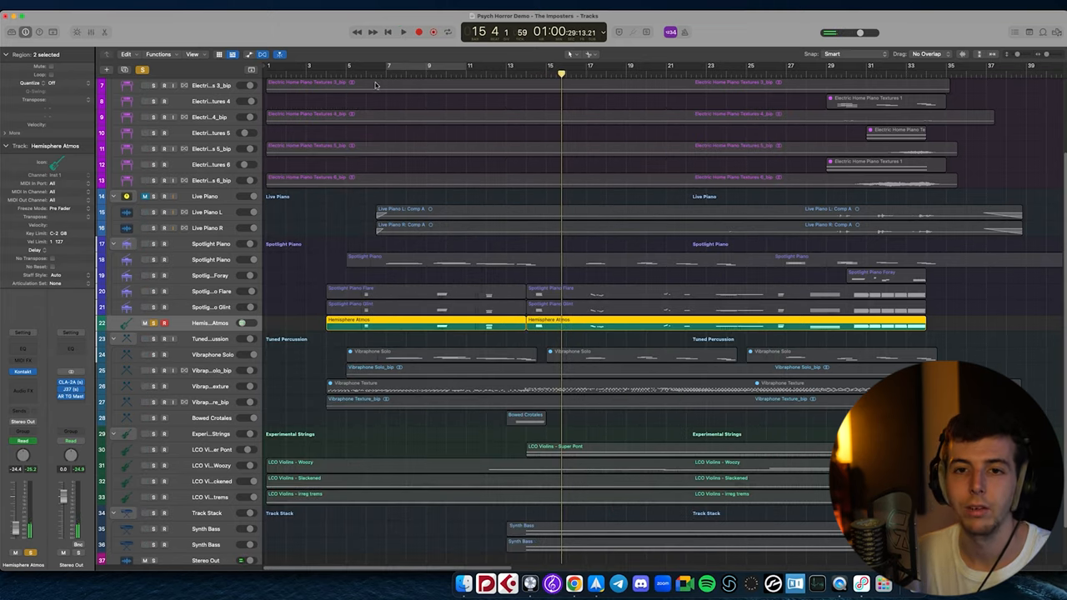
drag(375, 75, 326, 75)
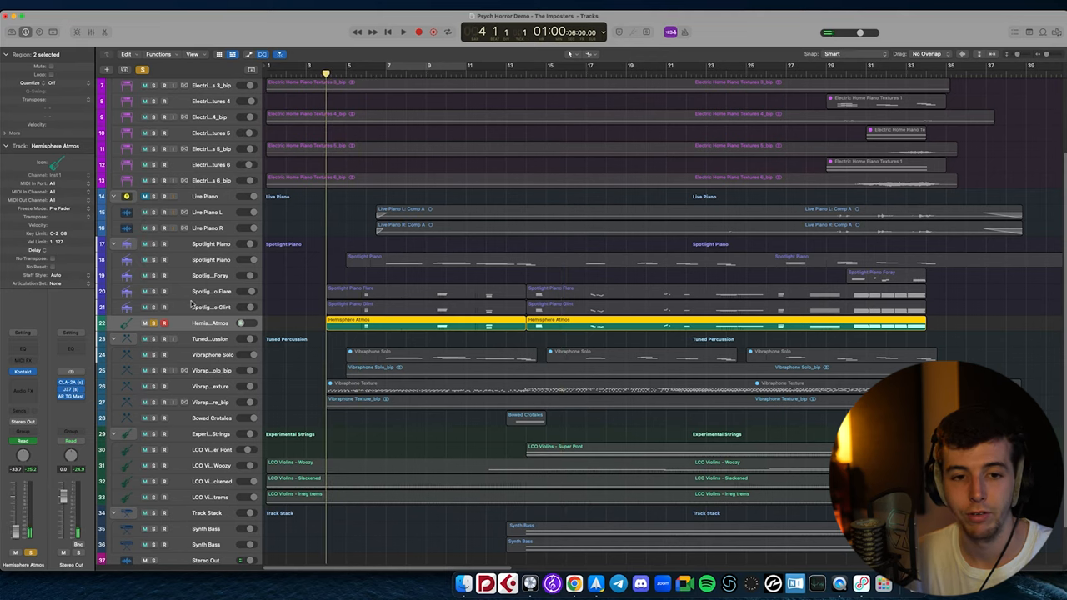
click(161, 323)
click(156, 308)
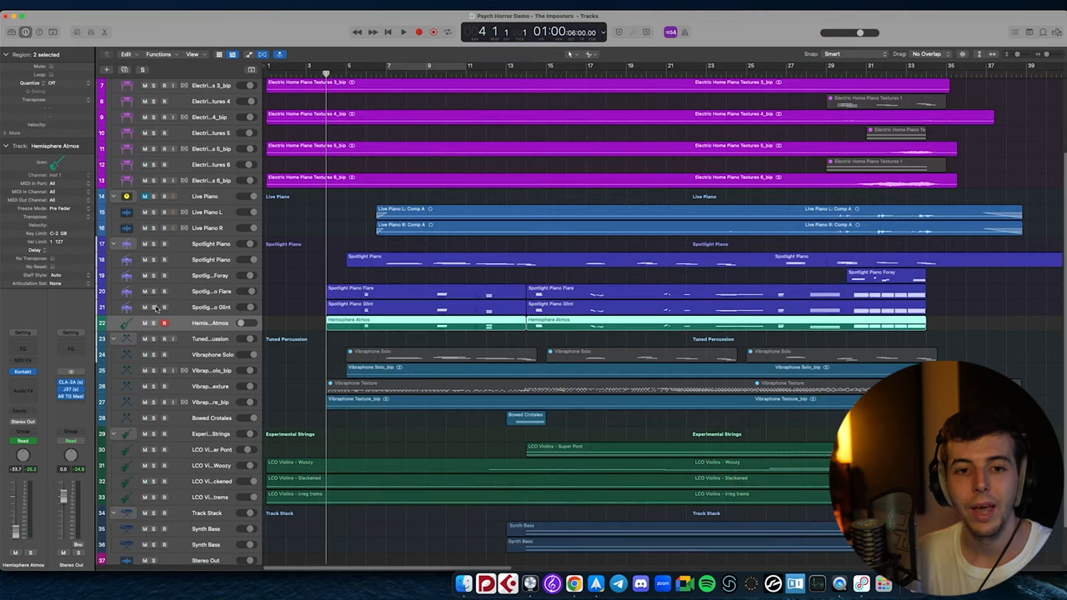
click(209, 307)
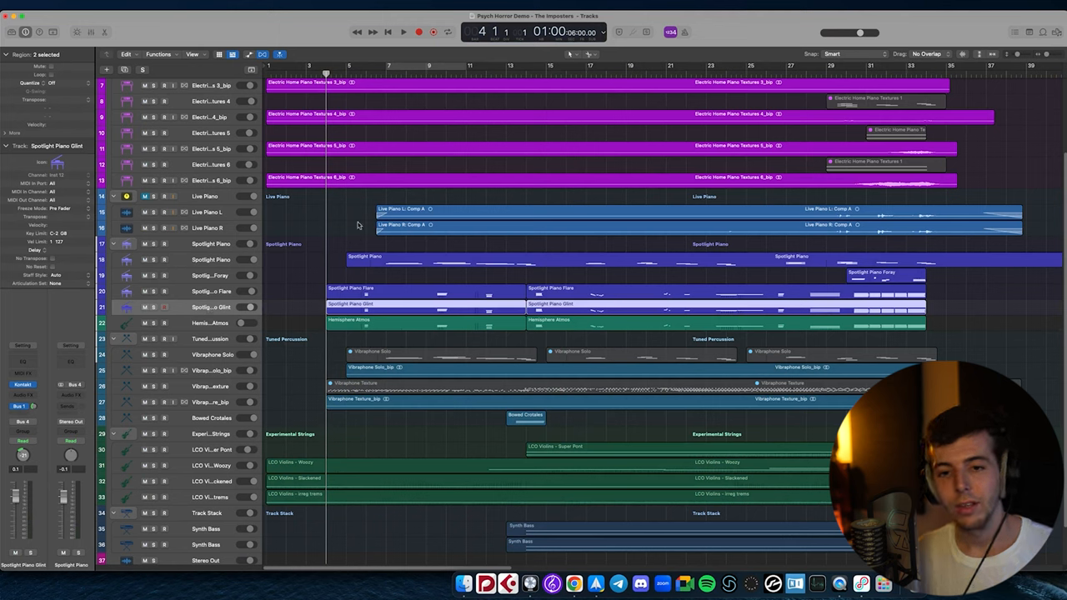
click(211, 260)
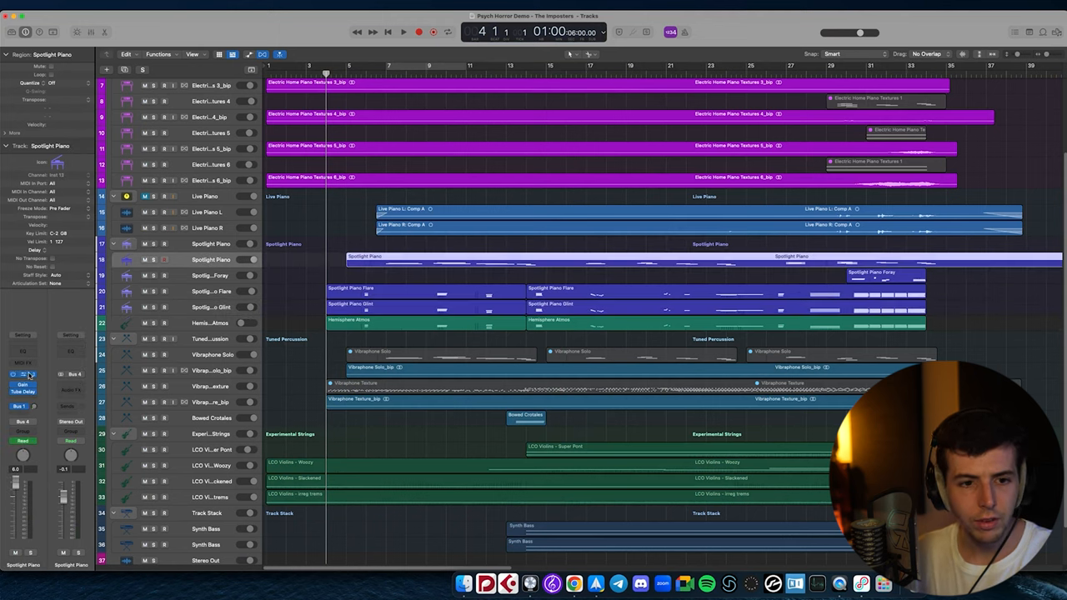
key(v)
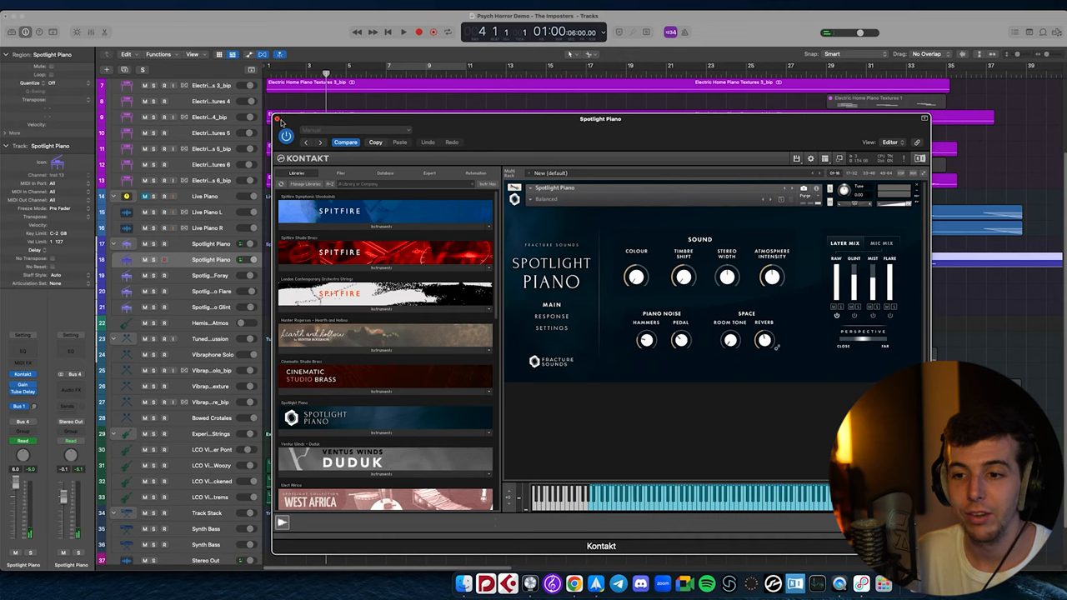
click(279, 119)
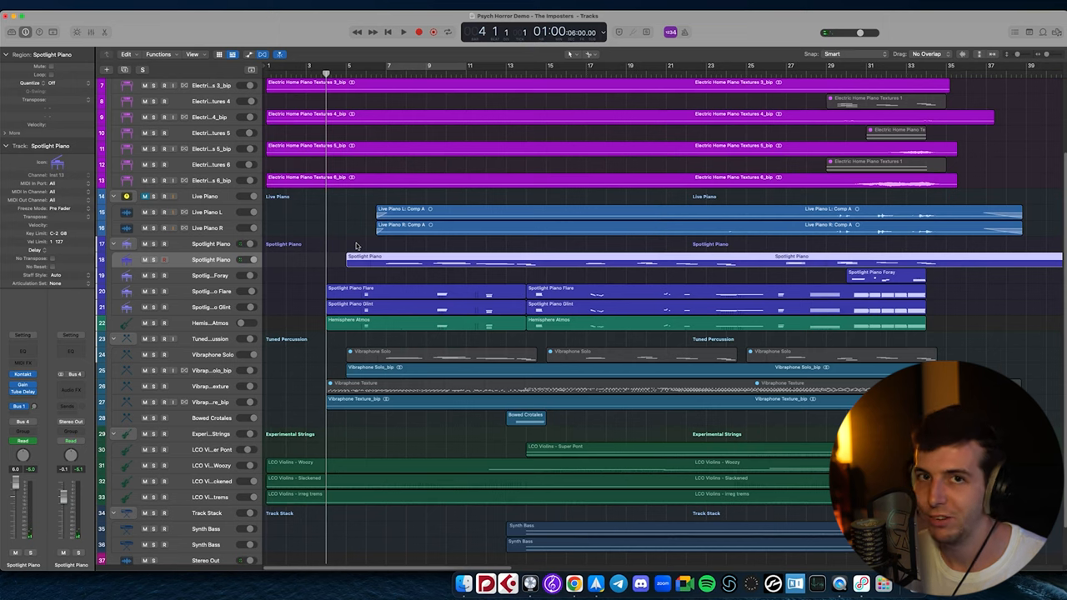
click(215, 294)
key(Up)
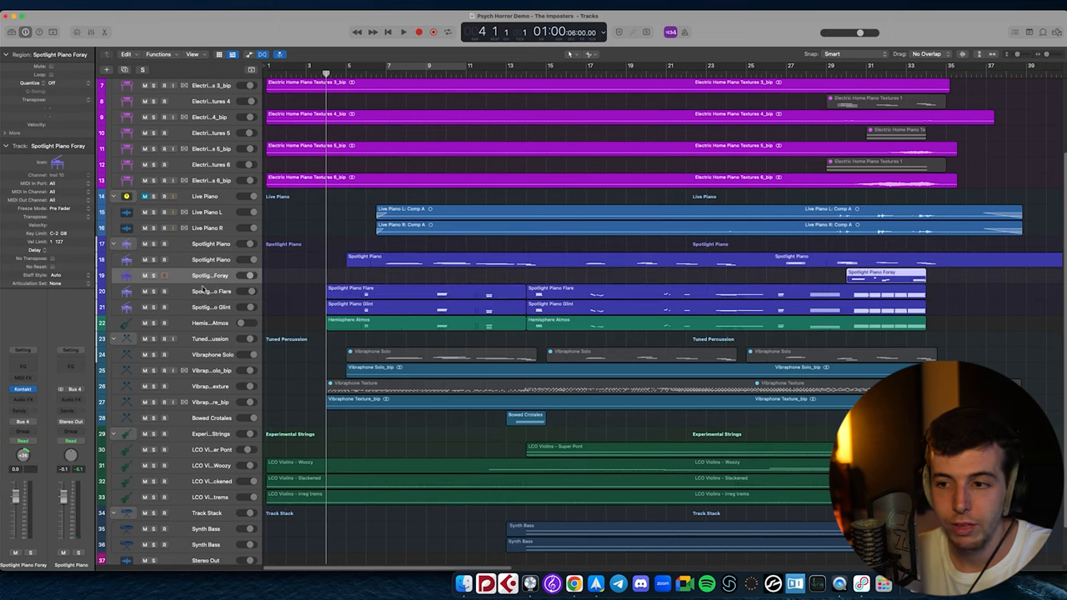
click(24, 390)
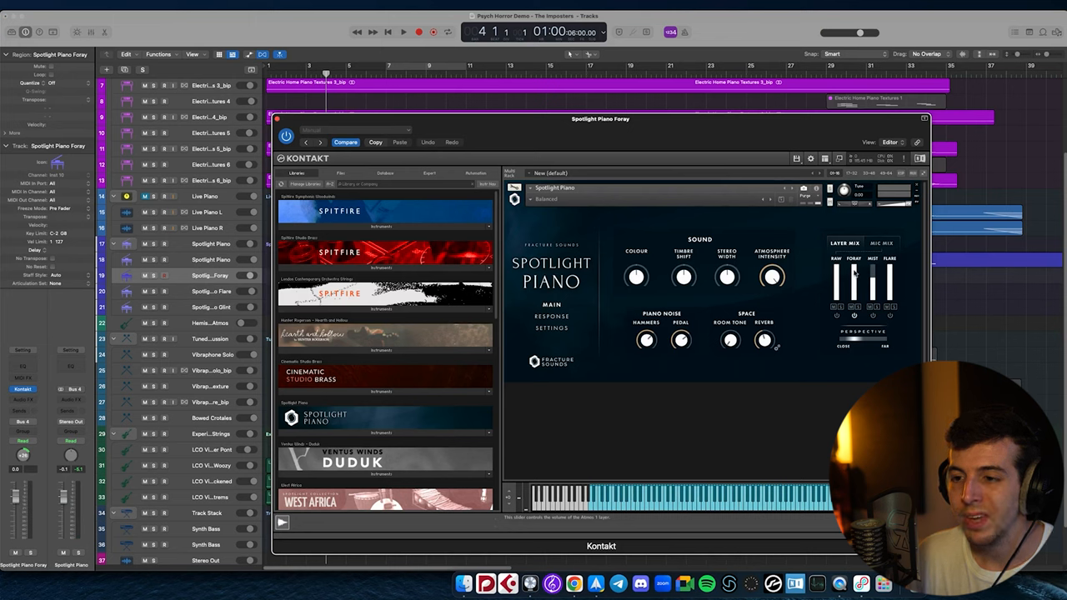
click(855, 260)
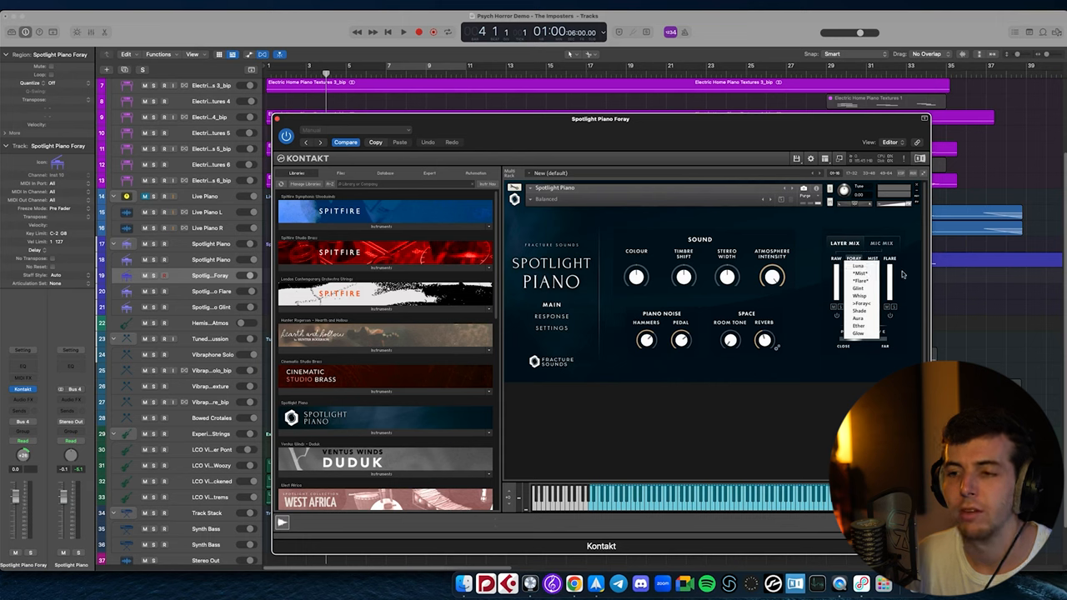
click(902, 273)
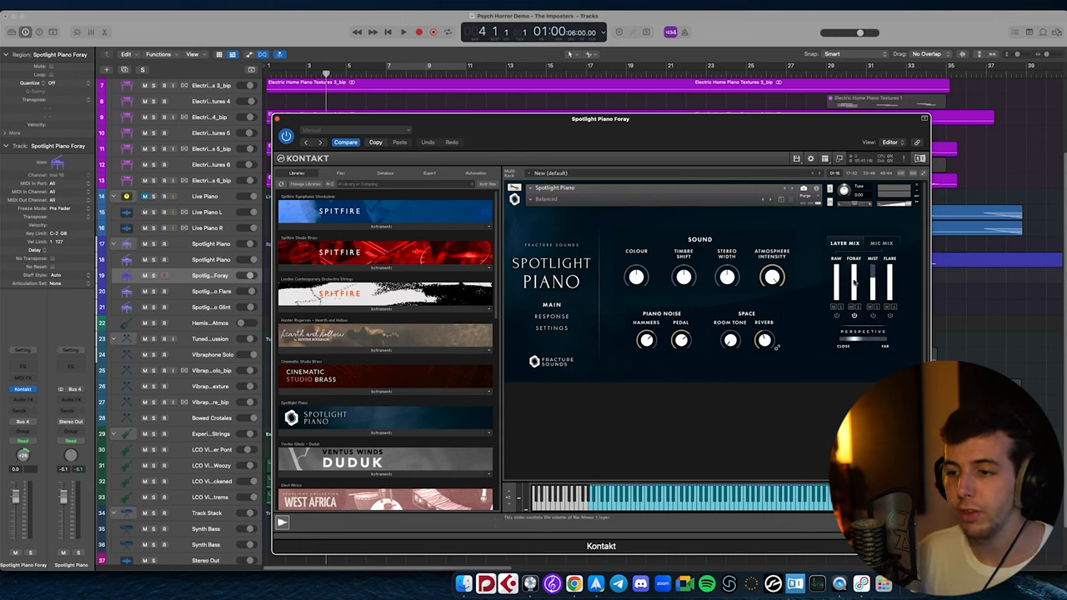
click(166, 276)
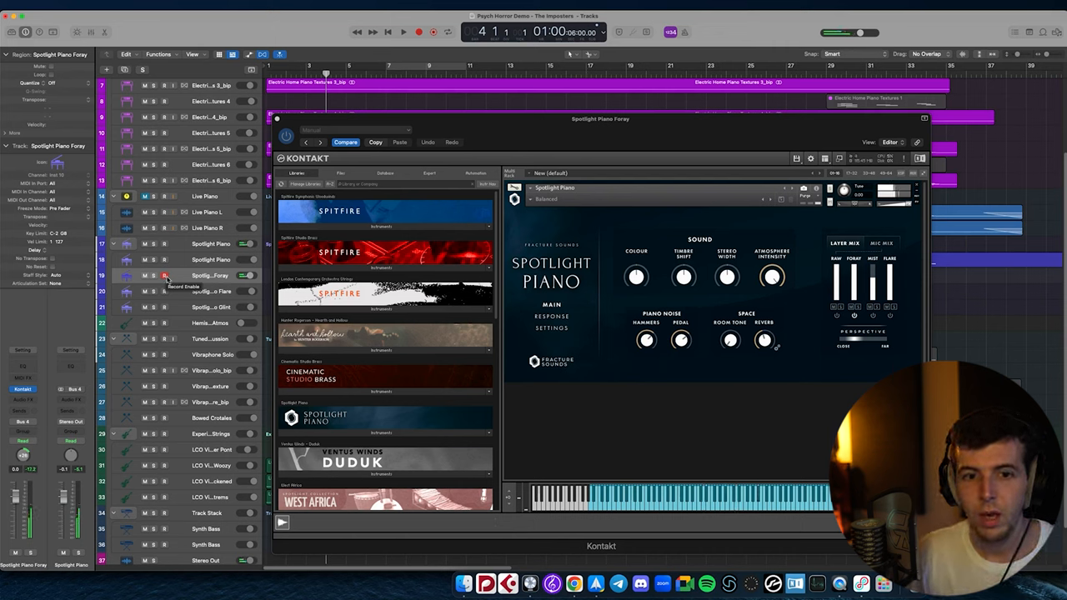
click(169, 293)
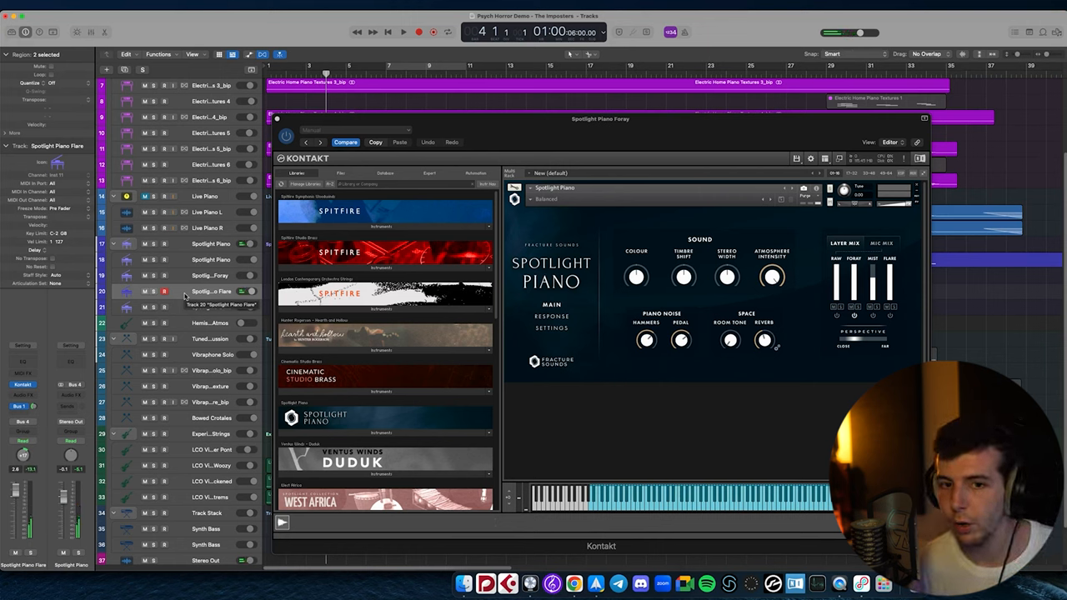
click(184, 308)
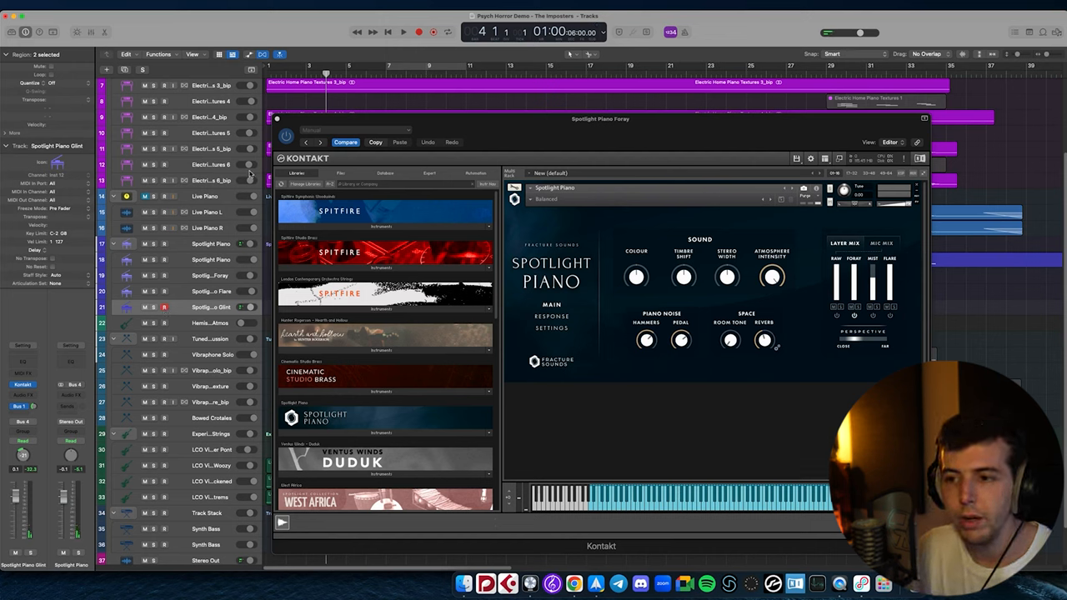
click(278, 119)
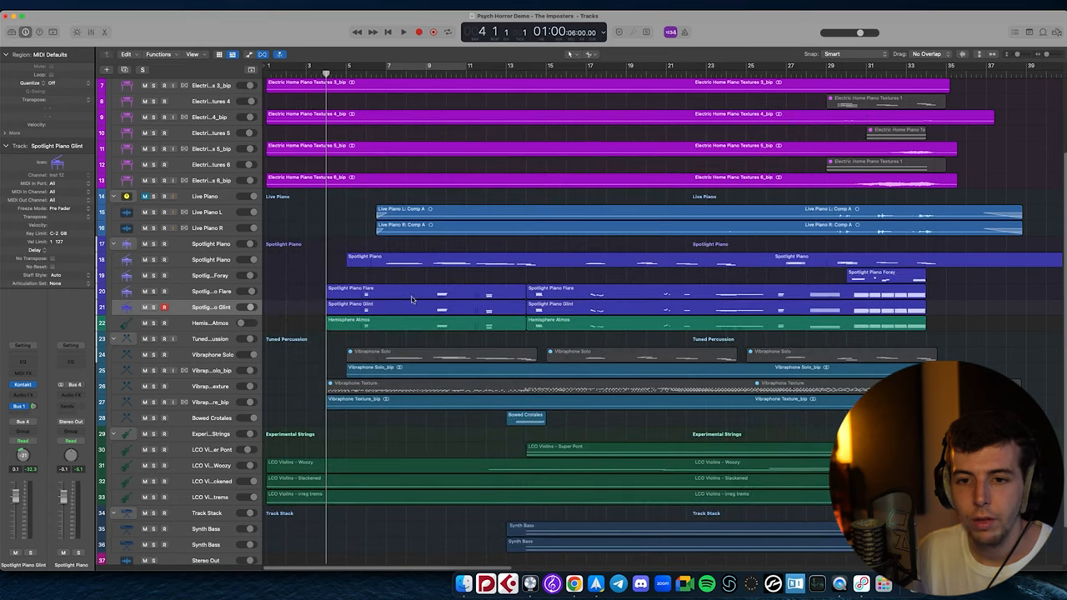
Solo the Flare, Glint and Hemisphere Atmos tracks and play from bar 5
drag(152, 292, 154, 324)
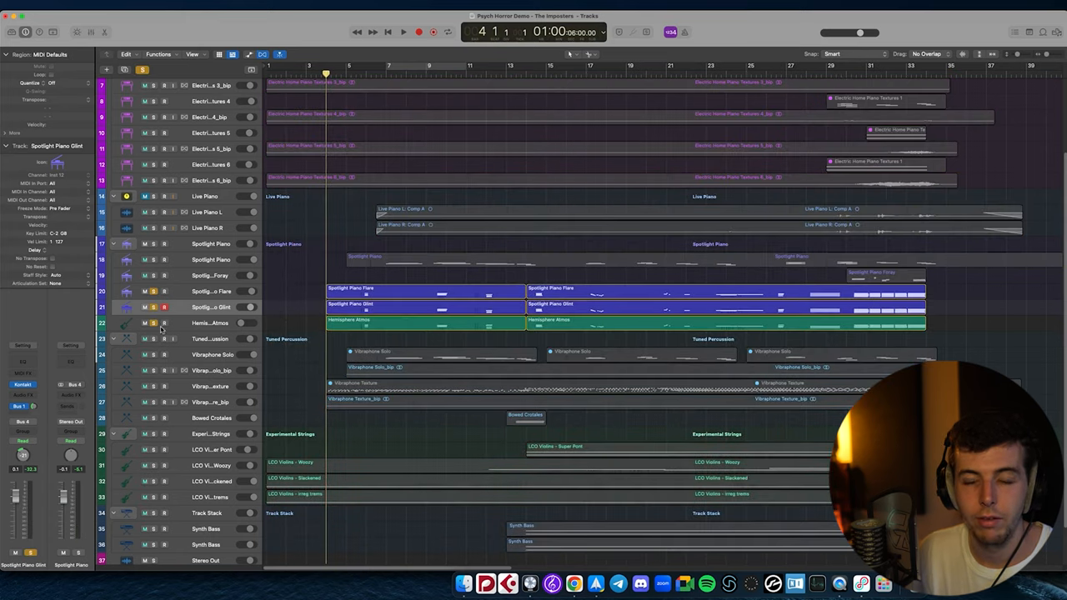
click(354, 75)
key(space)
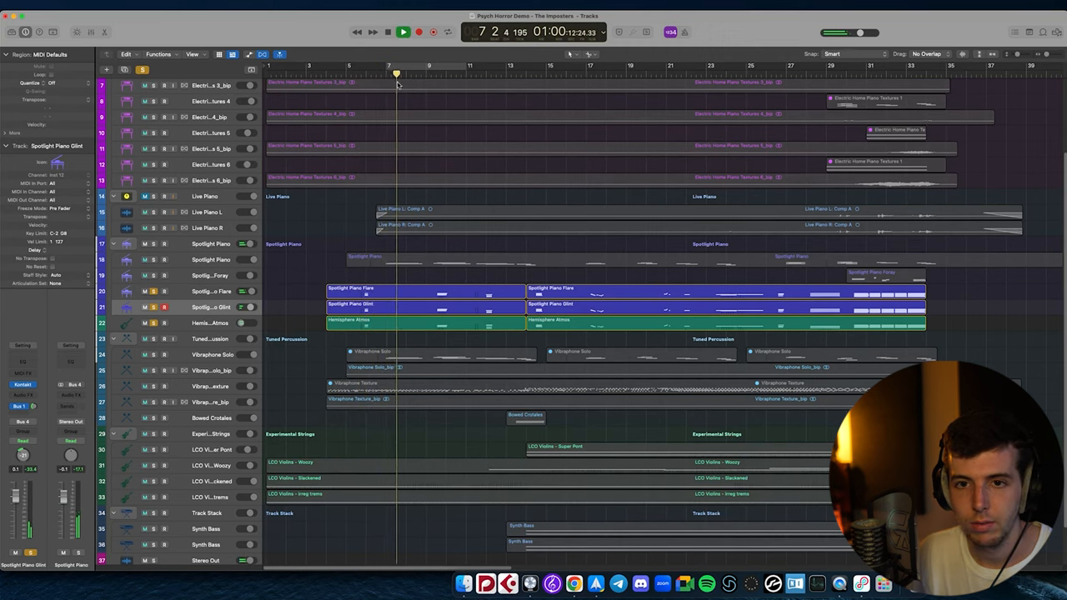
Skip ahead to around bar 9 and unsolo the Hemisphere Atmos track
click(426, 75)
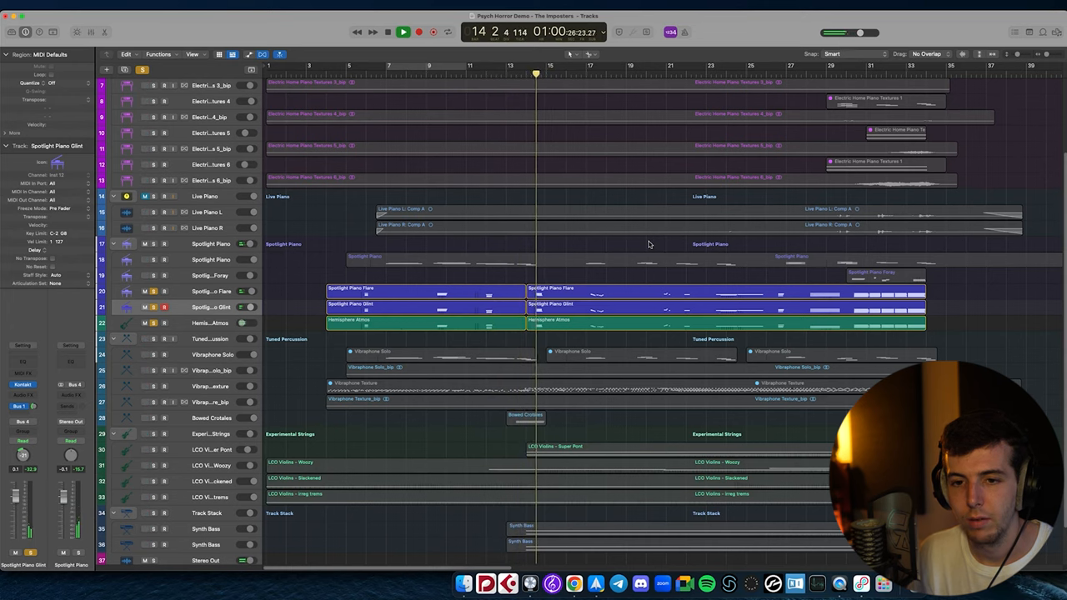
drag(153, 322, 154, 290)
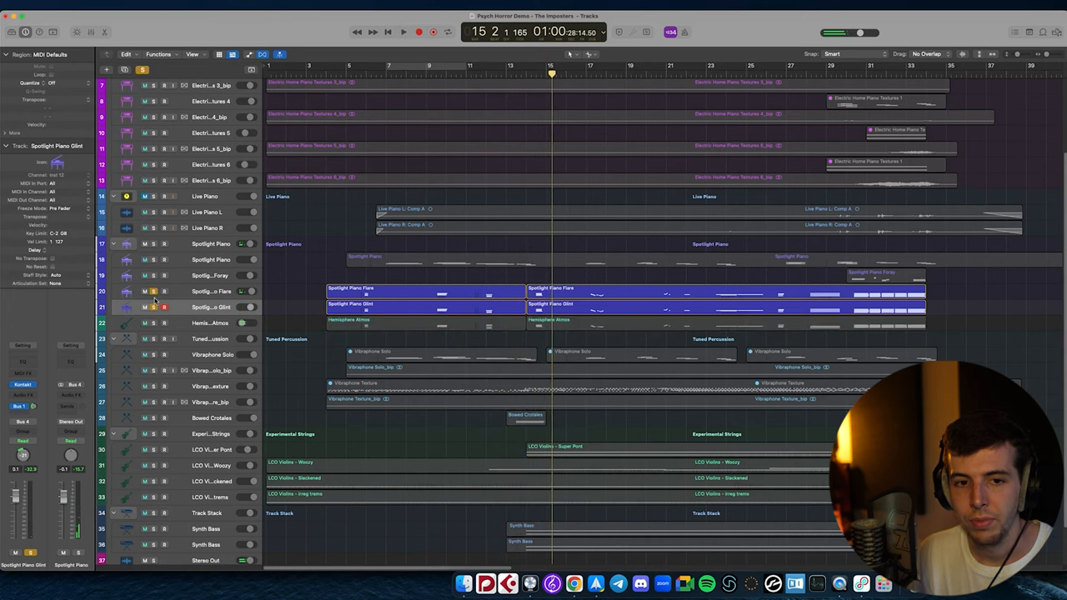
Solo the main Spotlight Piano track, play it from bar 6 and bring up its Tube Delay effect
click(154, 260)
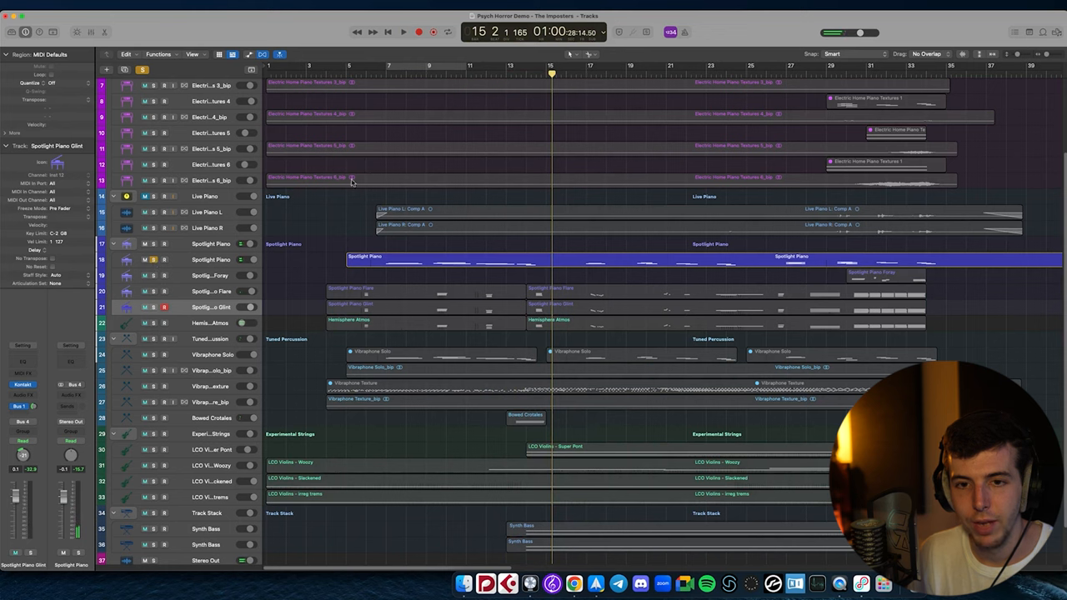
click(417, 81)
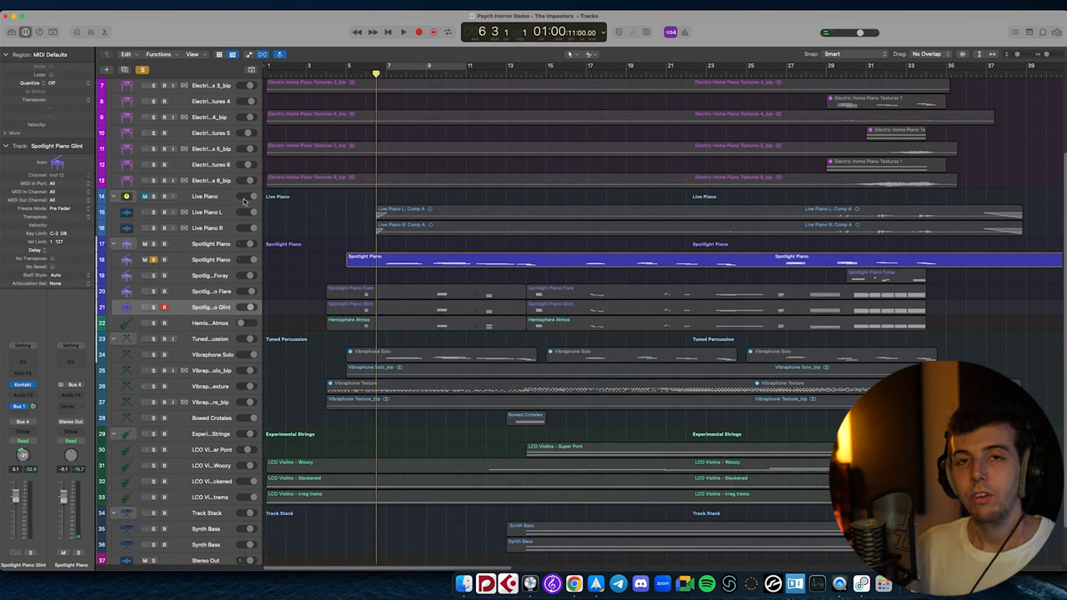
key(space)
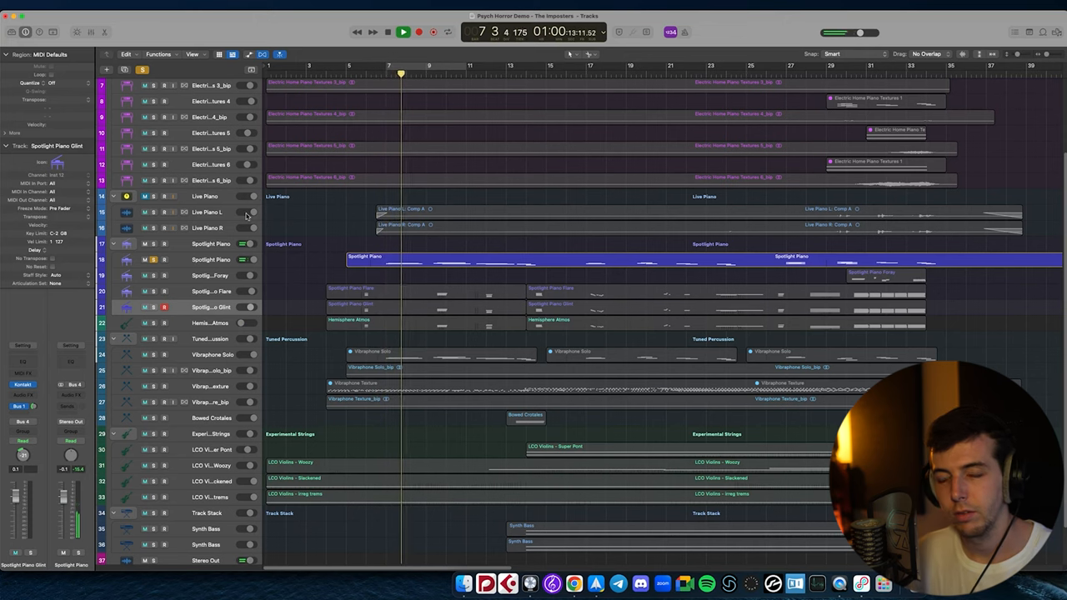
click(222, 259)
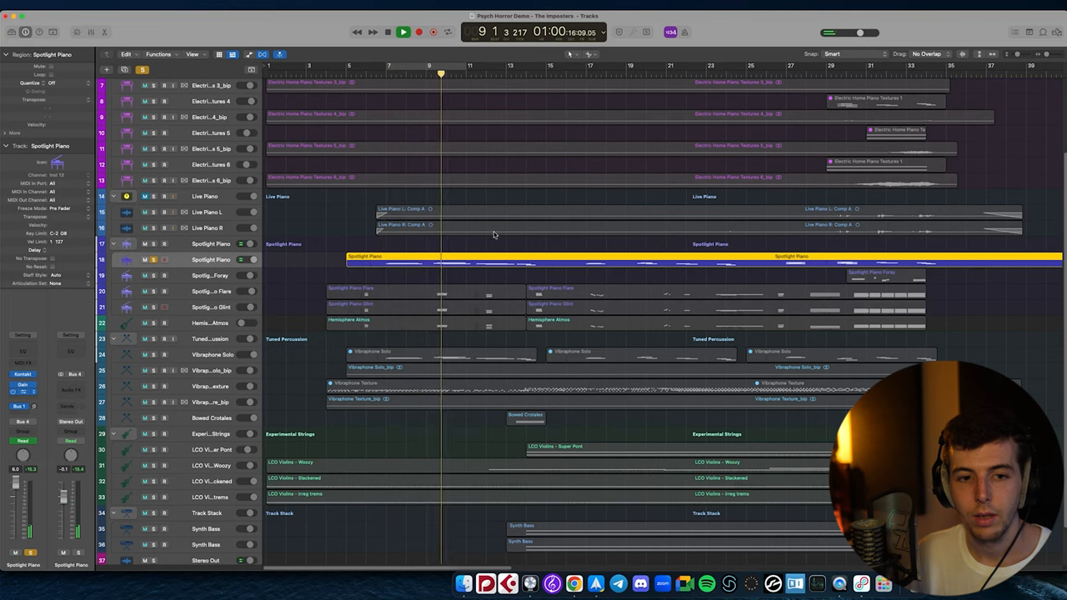
key(v)
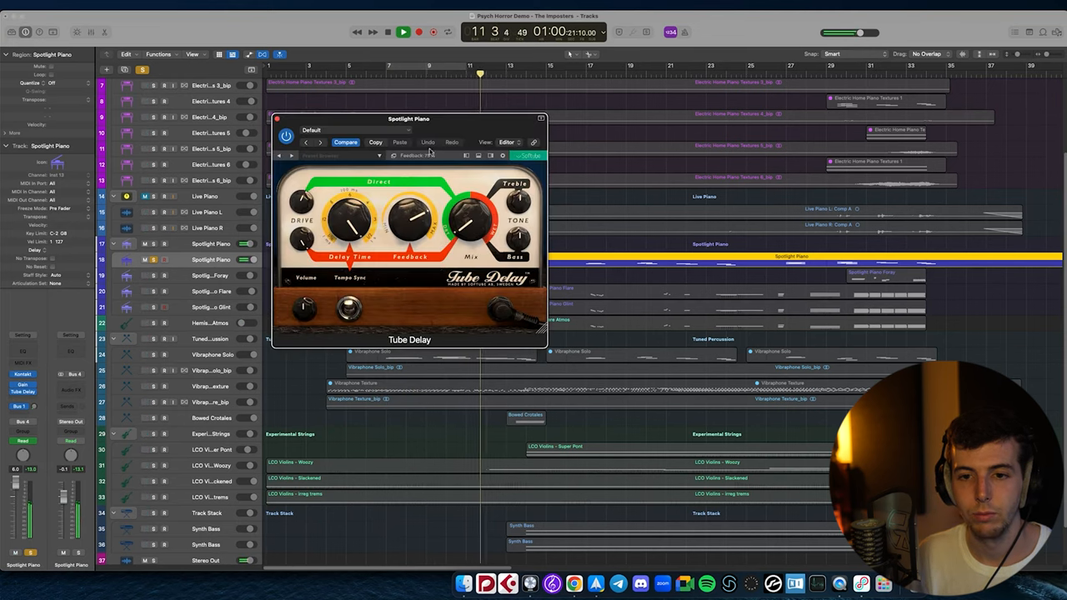
Close the Tube Delay window and reveal the tracks' automation curves
drag(460, 130, 464, 133)
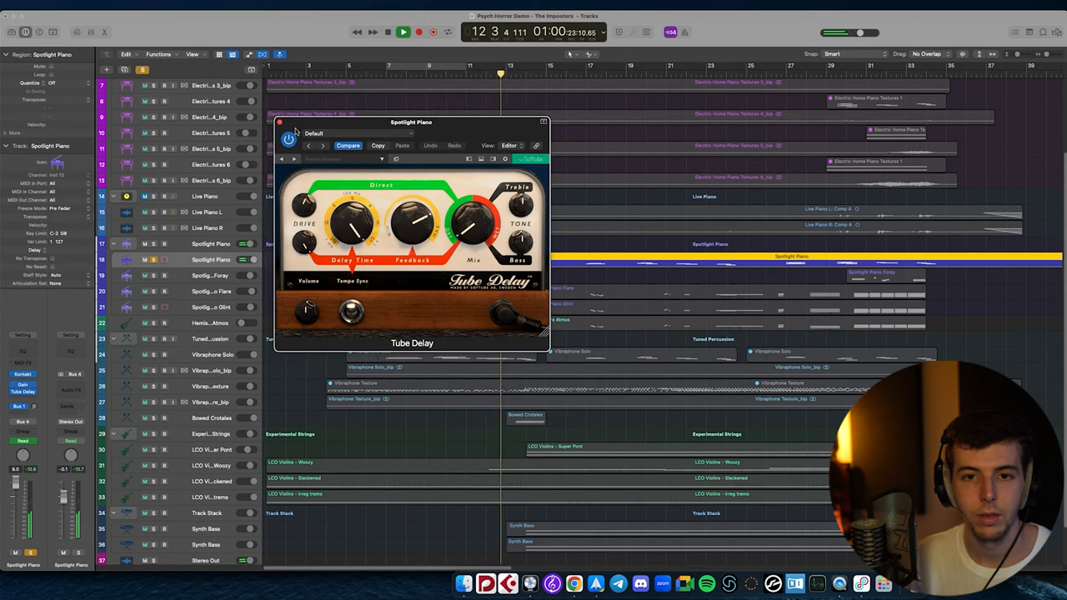
key(v)
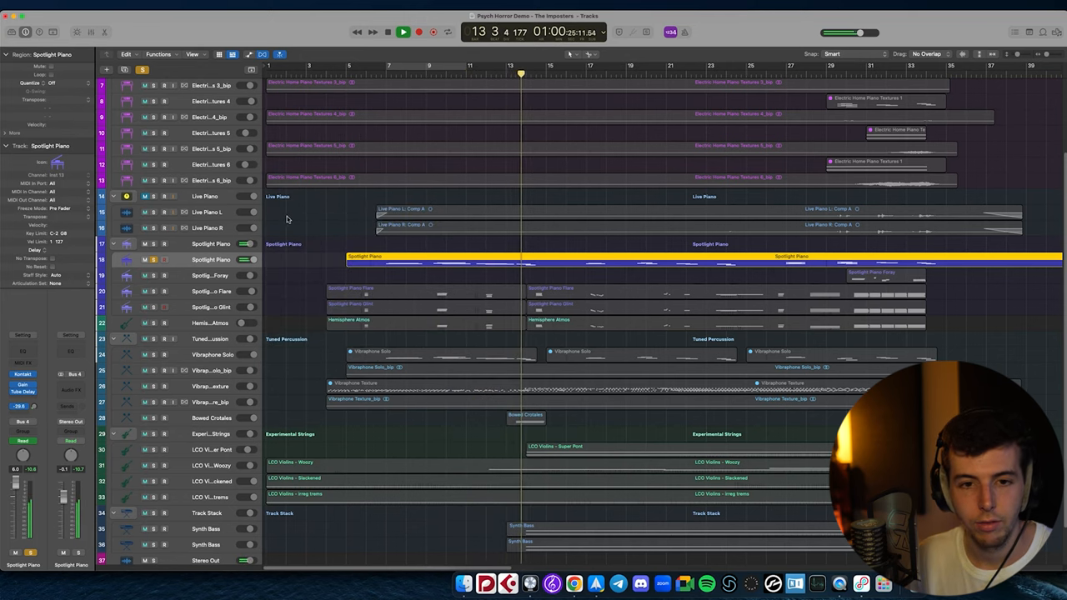
key(a)
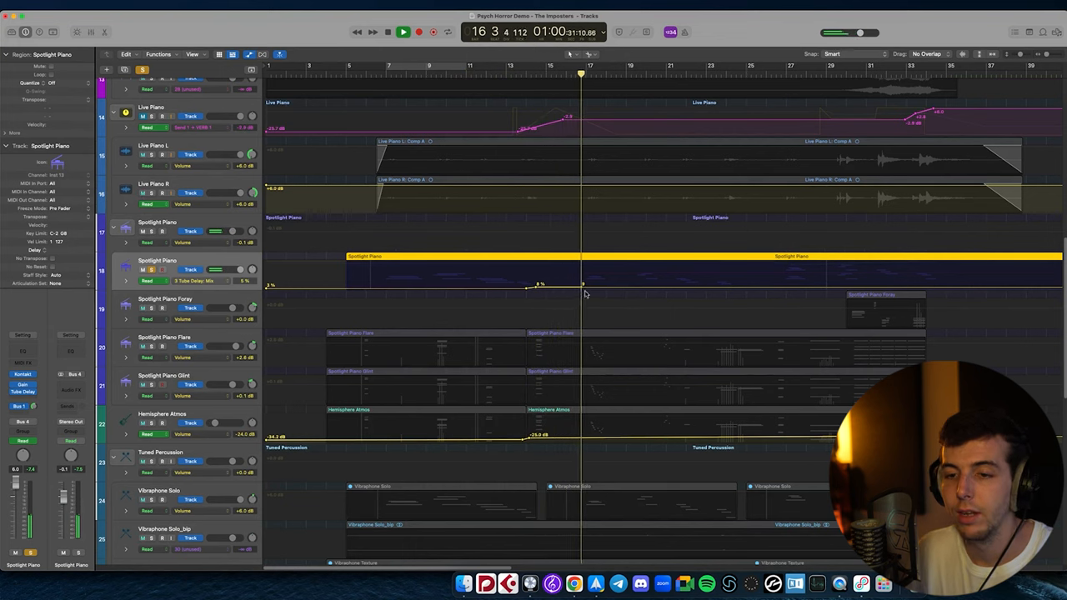
Confirm Tube Delay Mix as the shown automation parameter, then hide the curves
click(195, 281)
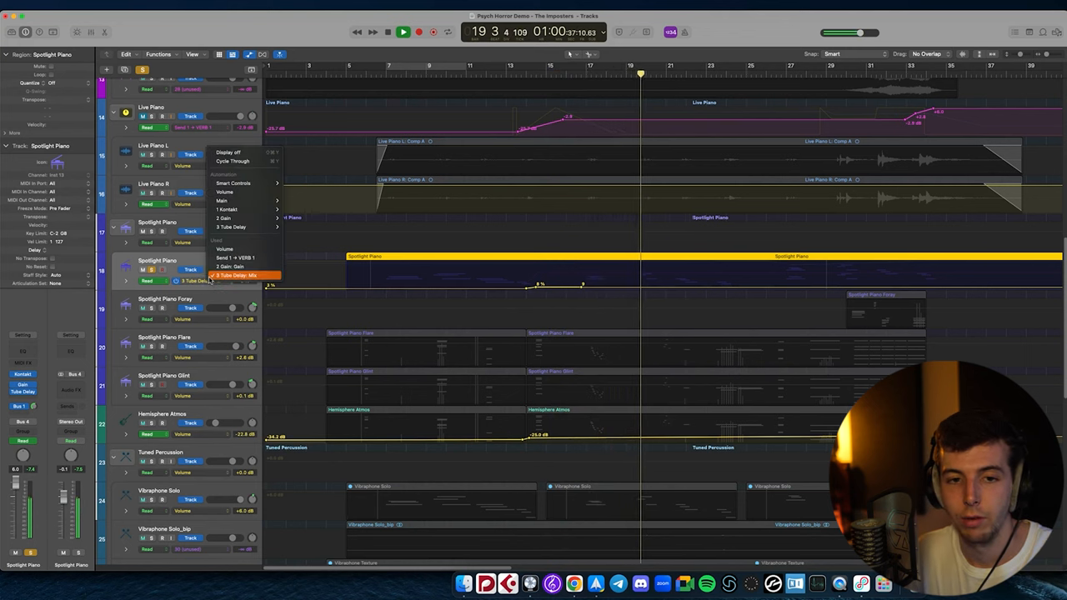
click(246, 267)
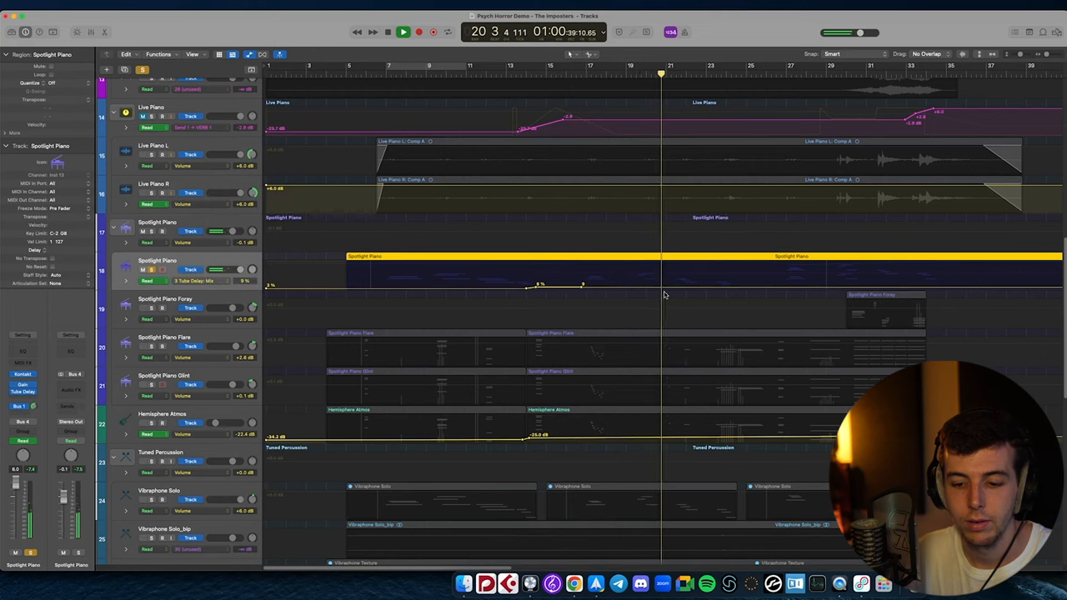
key(a)
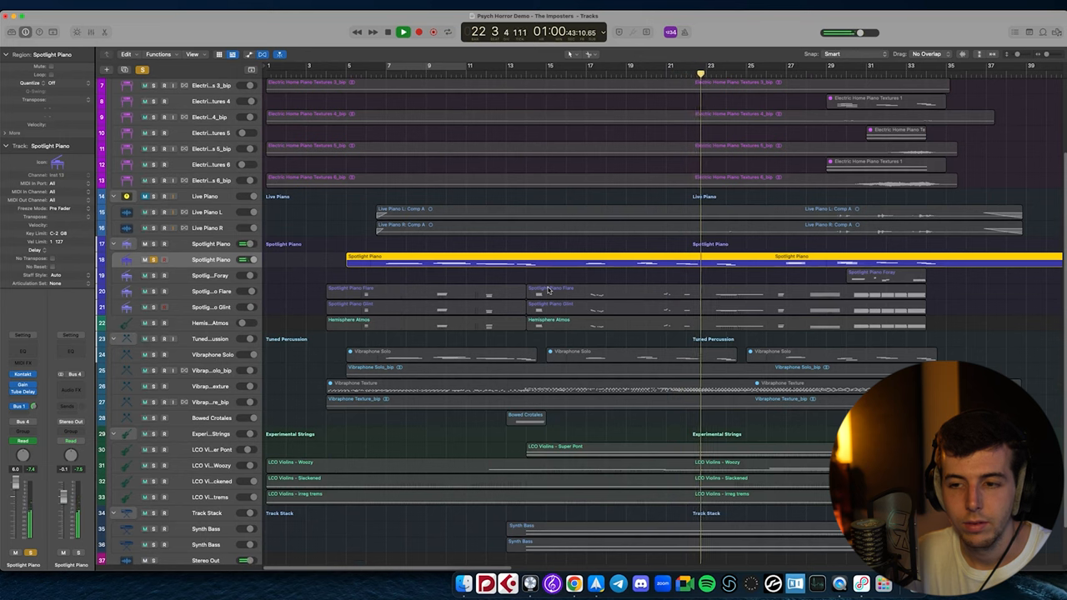
Skip to bar 32, stop playback and return the playhead to bar 6
click(907, 66)
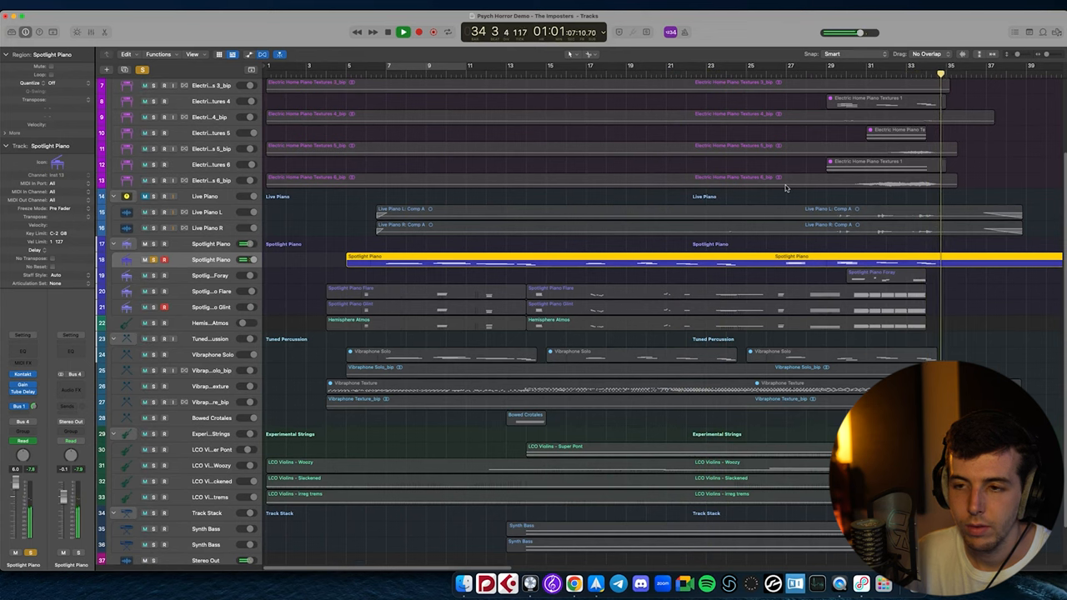
key(space)
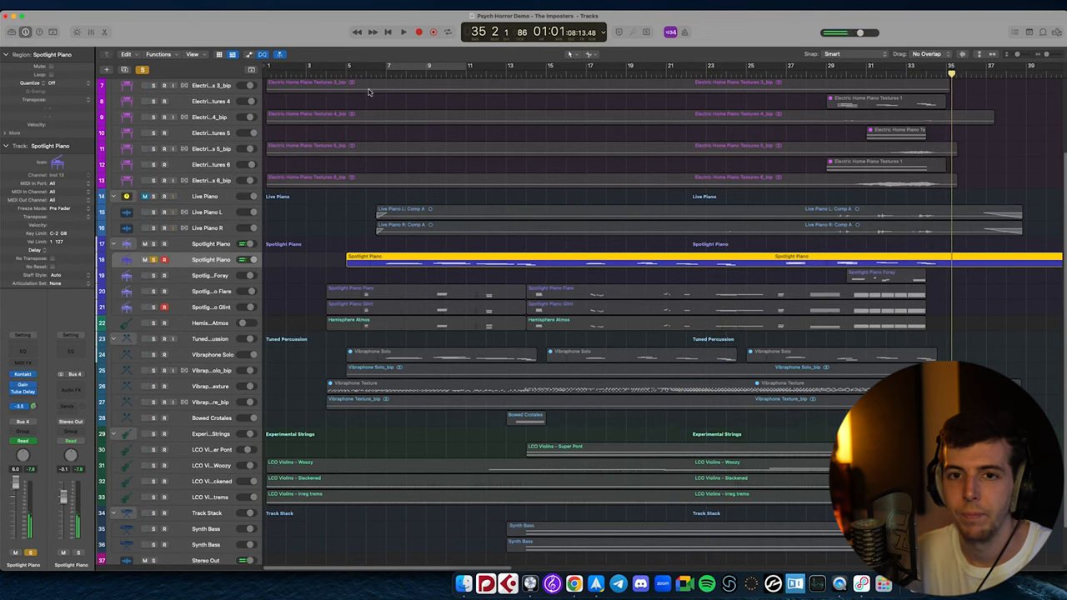
click(374, 72)
Select and deselect all regions, then solo the Spotlight Piano track stack
key(super+a)
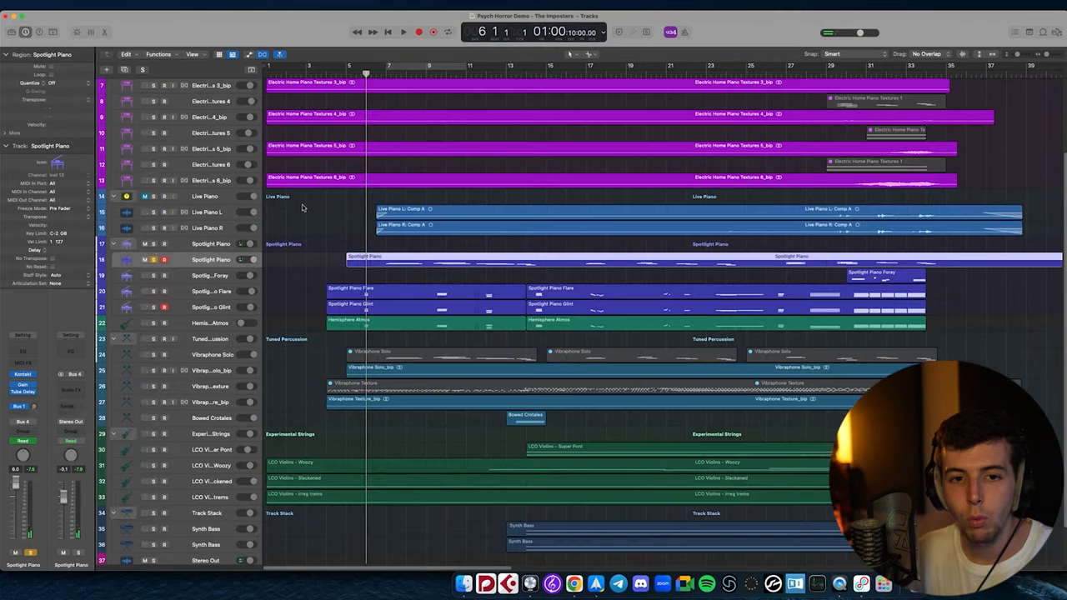
scroll(313, 247, up, 4)
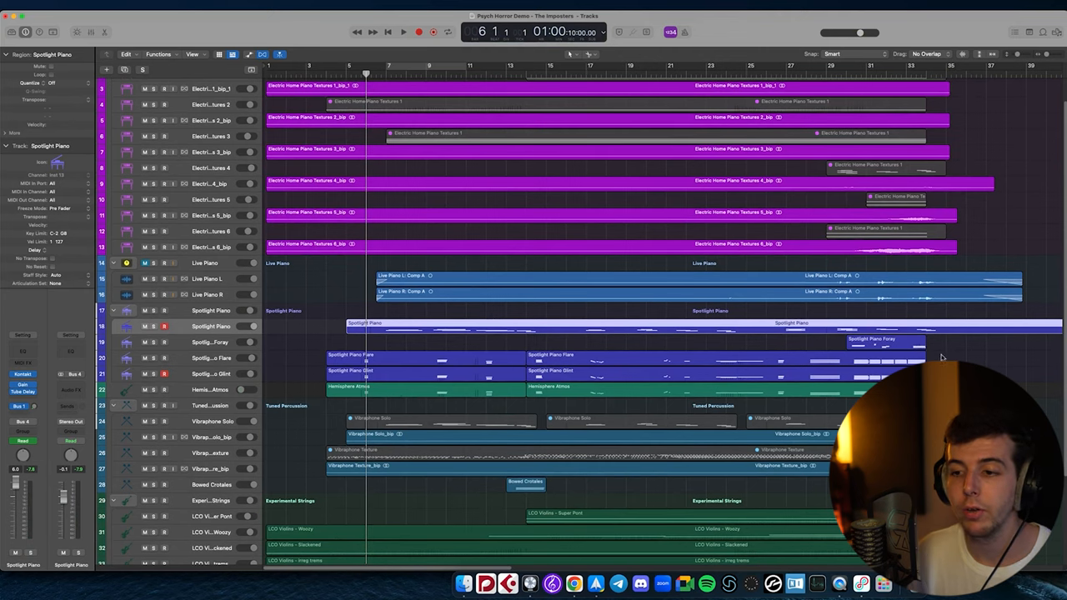
click(469, 343)
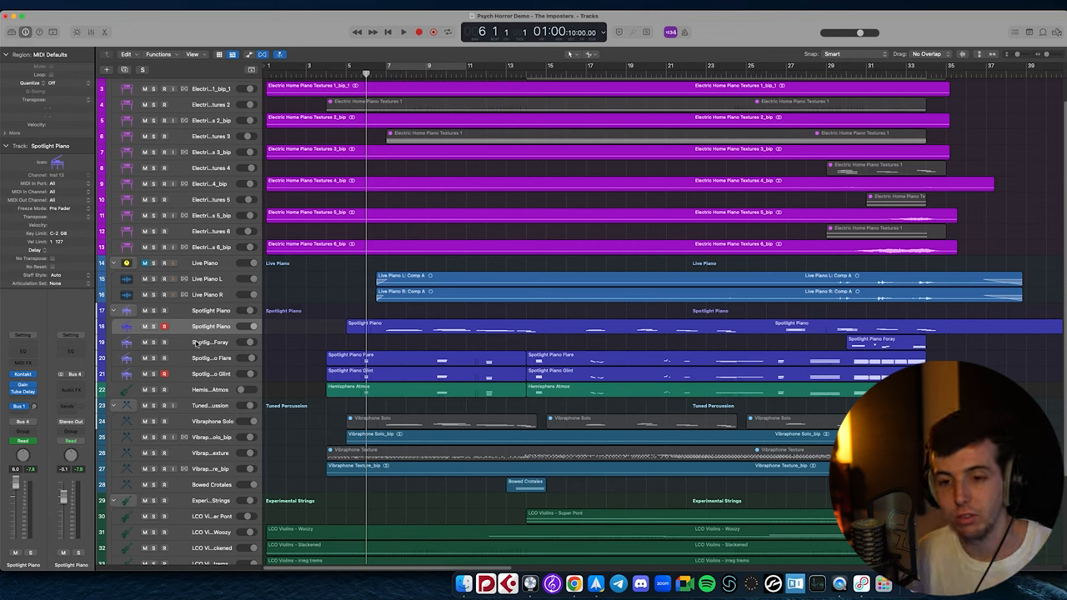
click(155, 310)
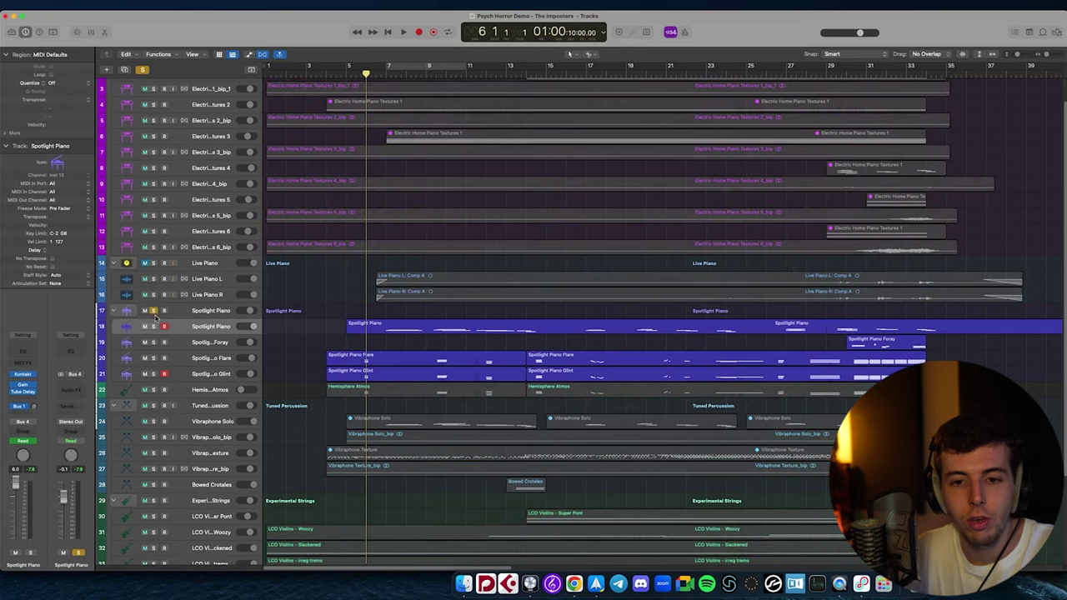
Play the soloed Spotlight Piano parts from near bar 5, then clear all solos
click(354, 73)
key(space)
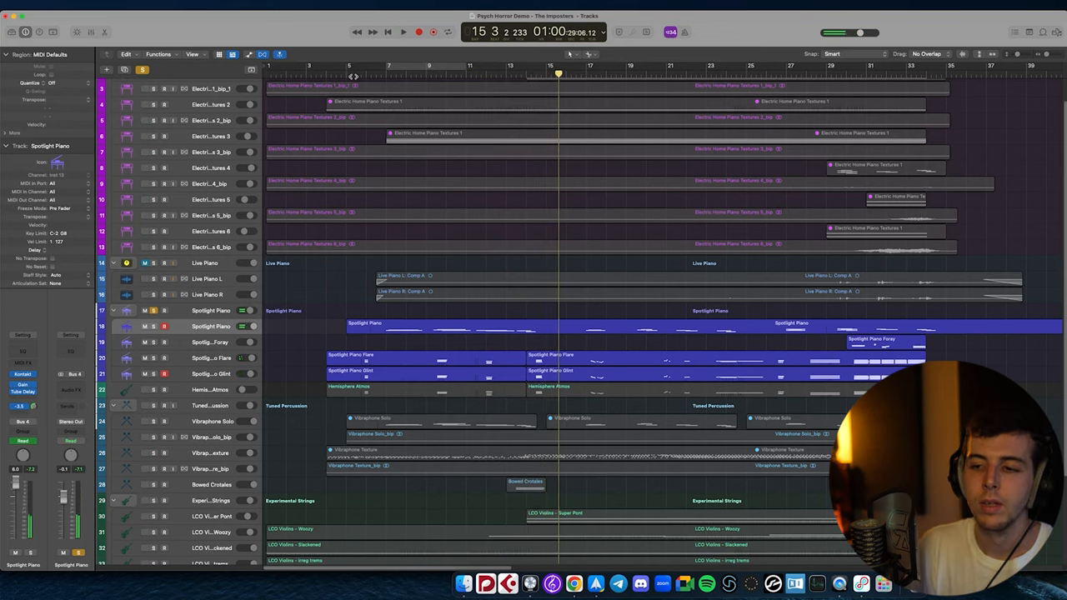
key(s)
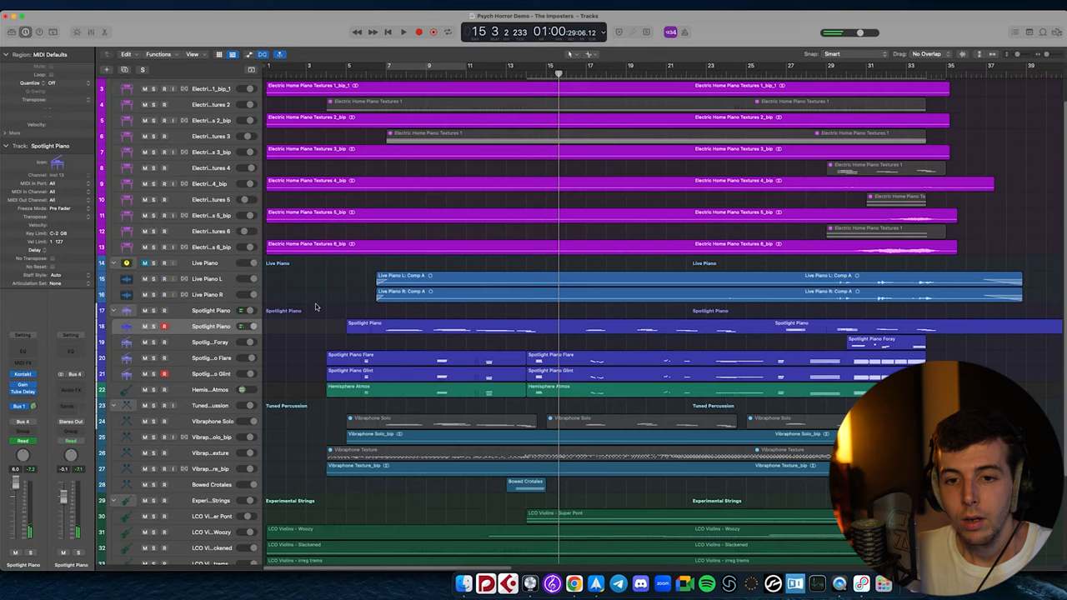
Select the main Spotlight Piano region on track 18 for muting
click(378, 327)
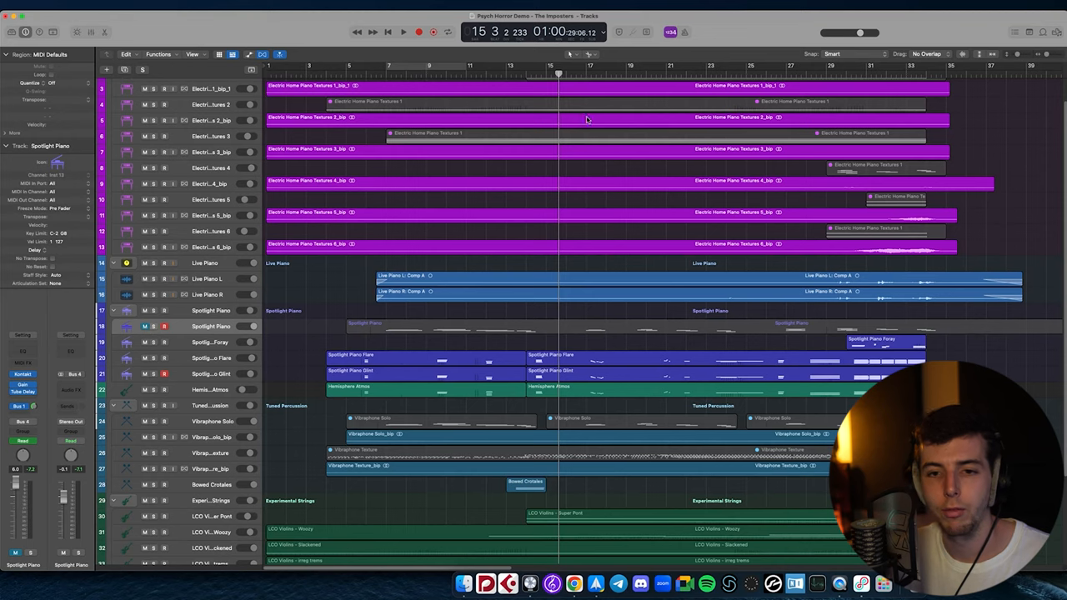
Play the full mix from around bar 6, briefly showing the automation curves, then stop
drag(392, 66, 374, 67)
key(space)
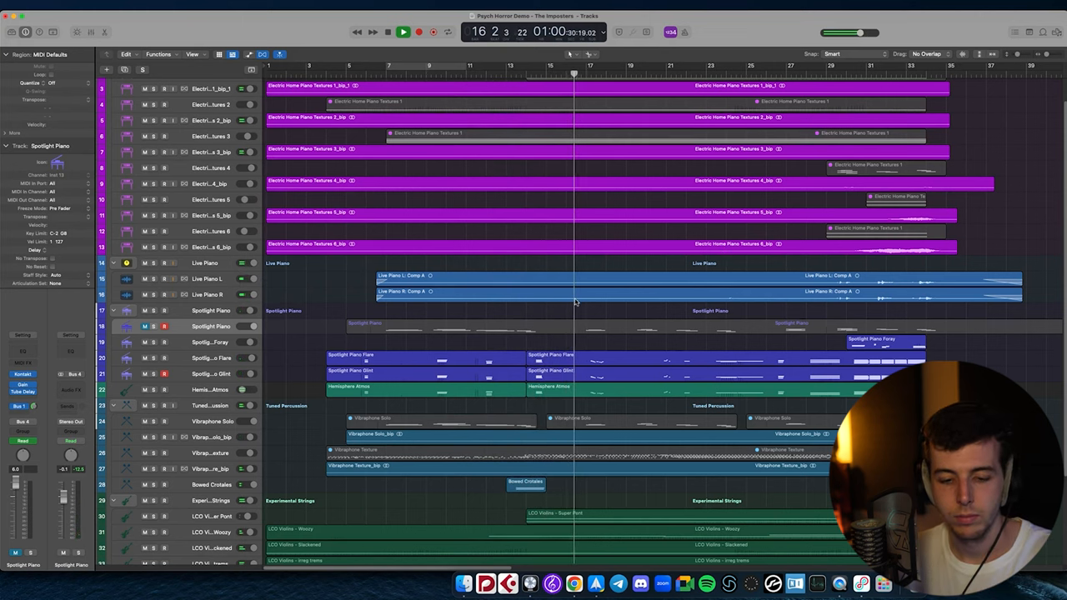
key(a)
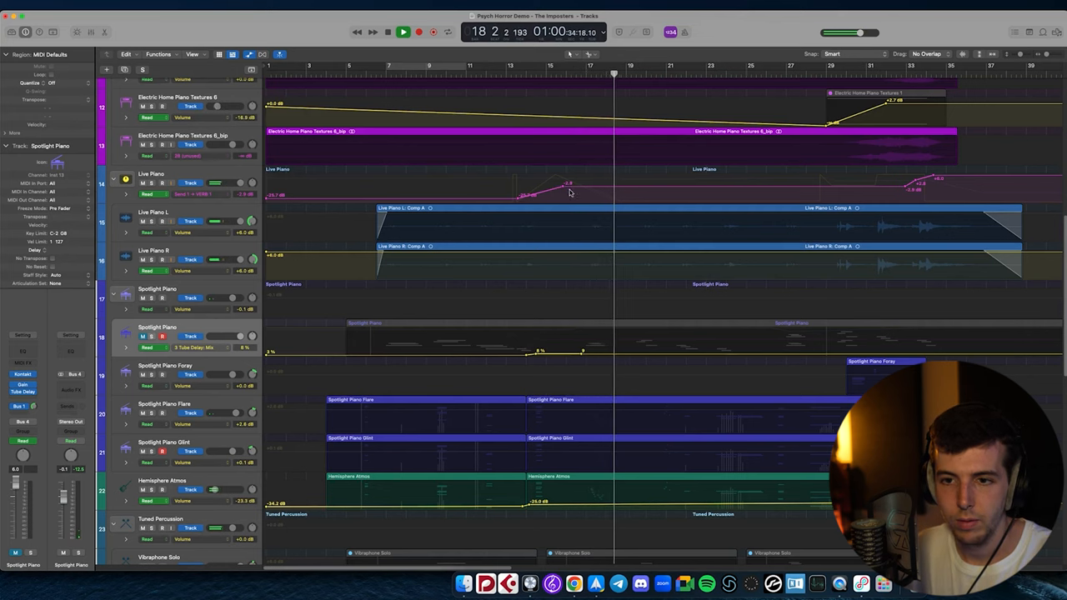
key(a)
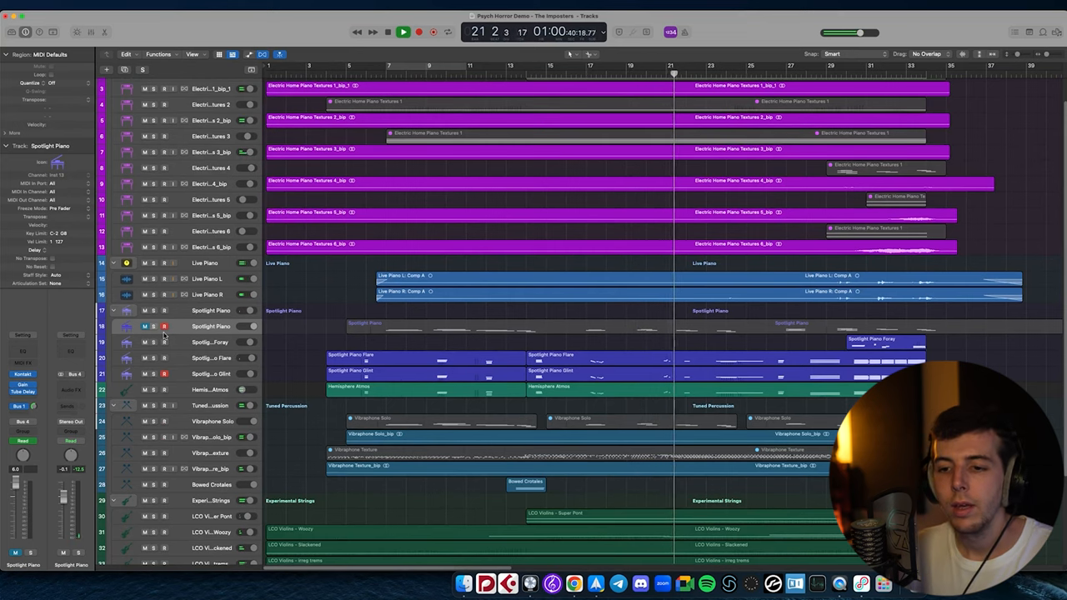
key(space)
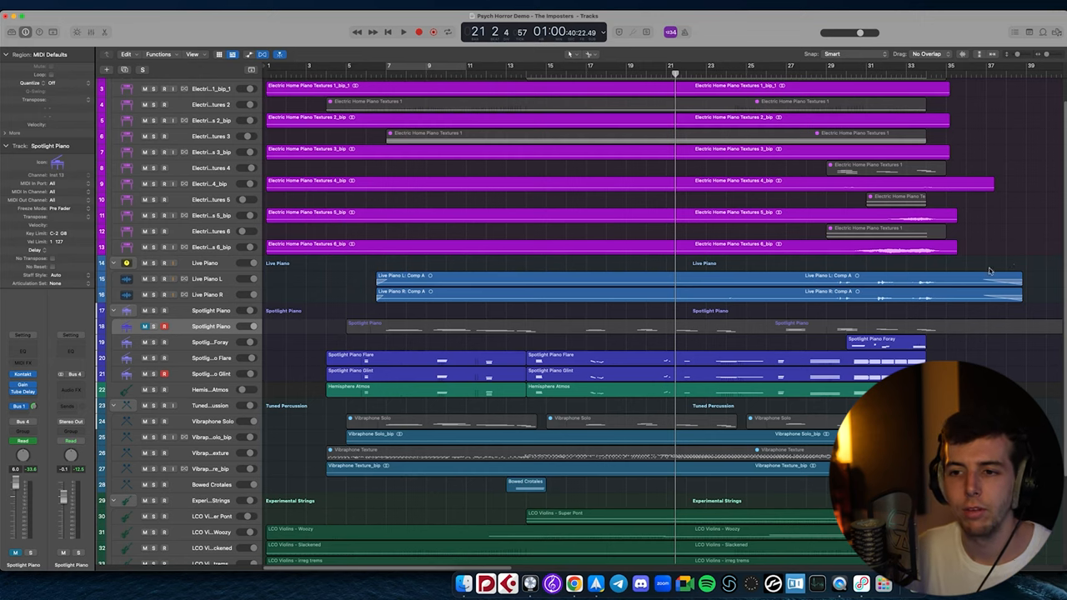
scroll(456, 334, up, 2)
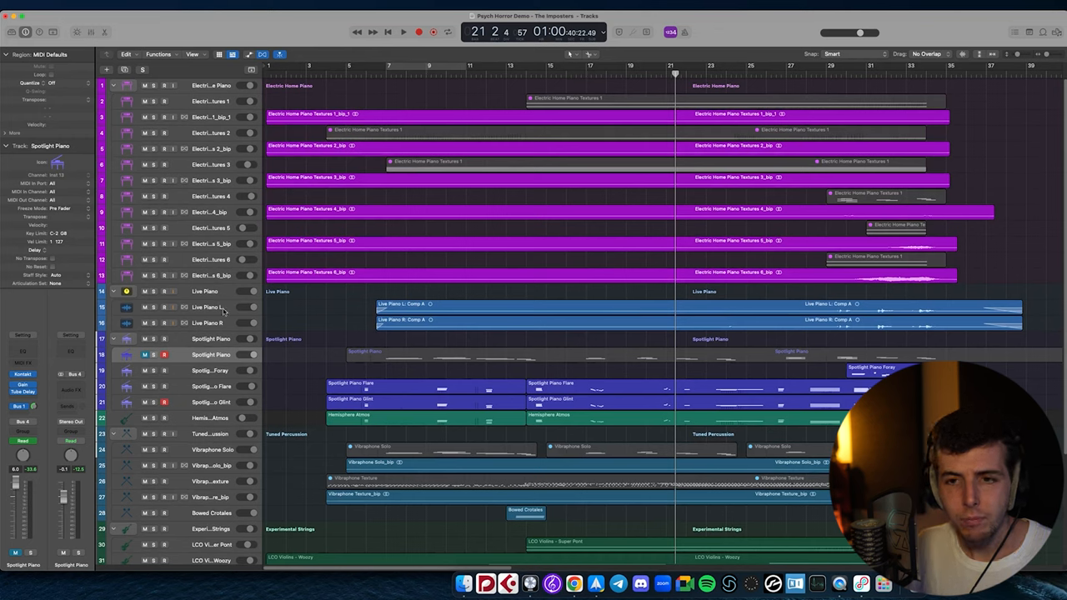
Select Electric Home Piano Textures 1, check its Kontakt instrument and arm it for recording
drag(975, 272, 394, 106)
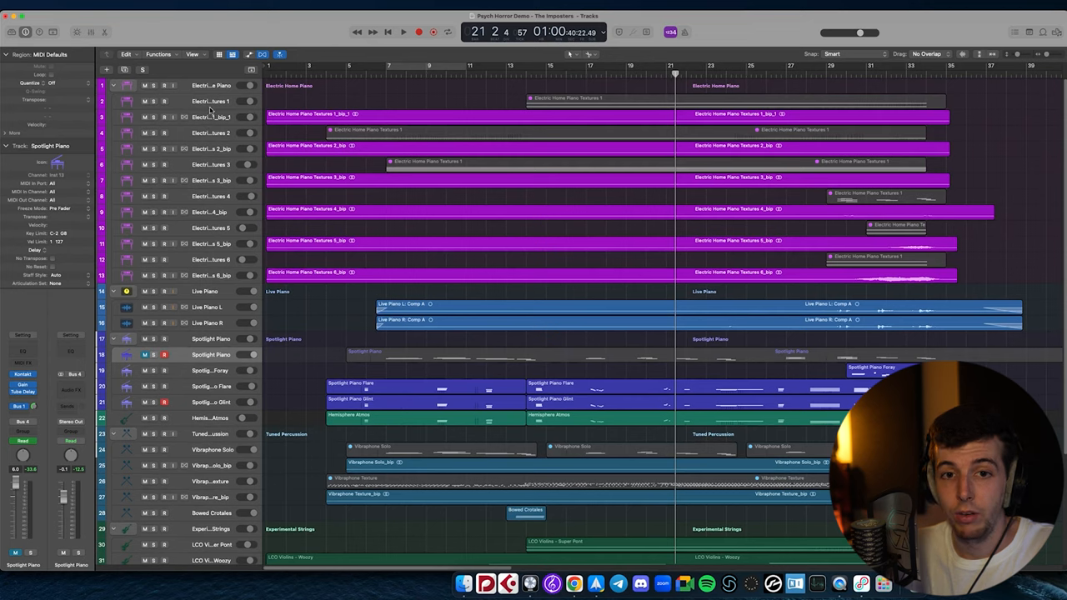
click(211, 101)
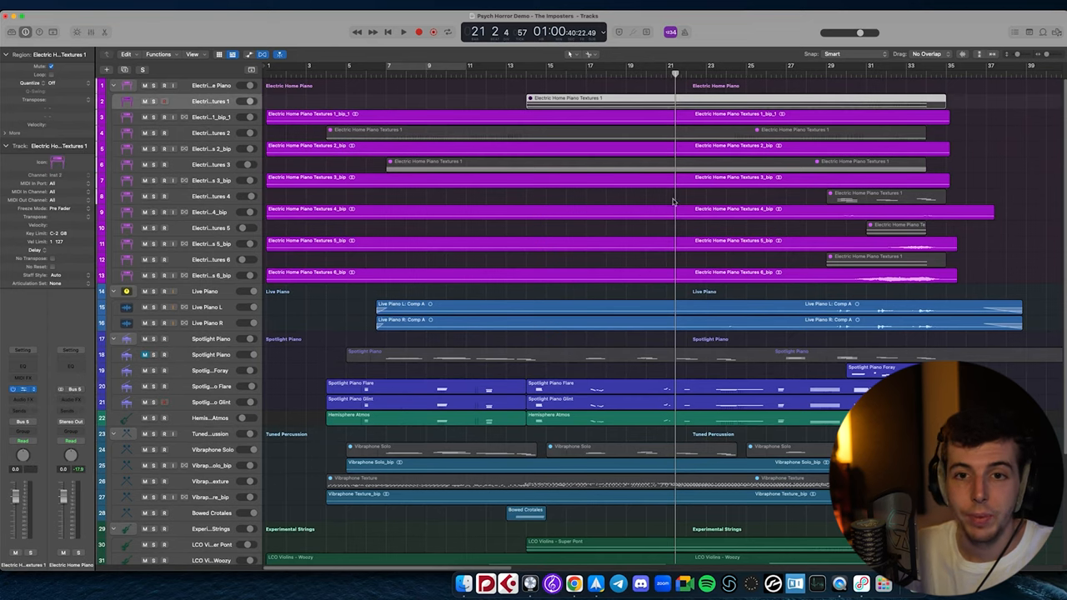
key(v)
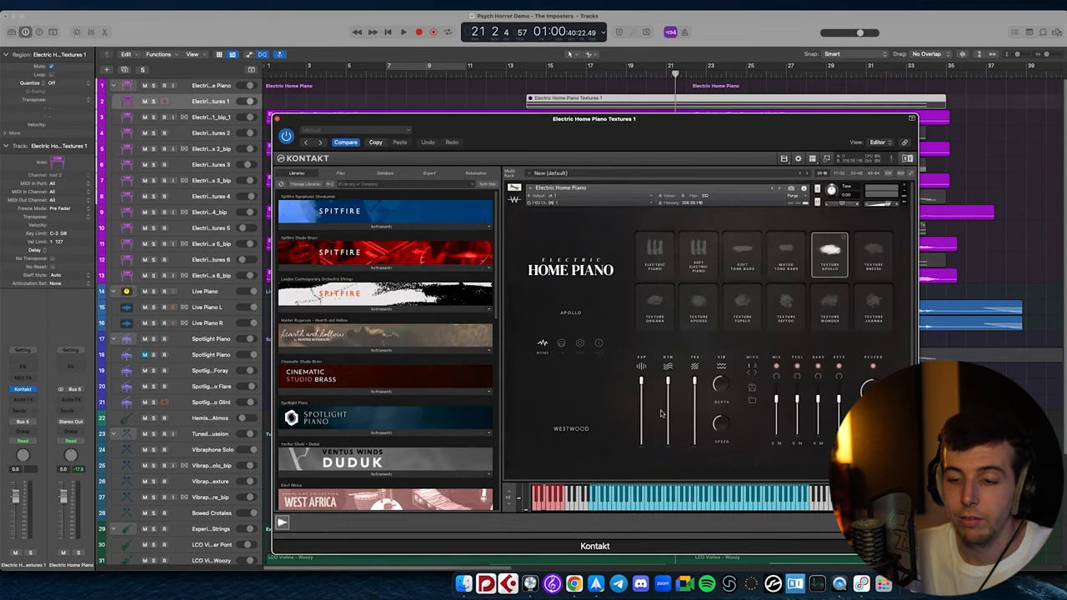
click(164, 101)
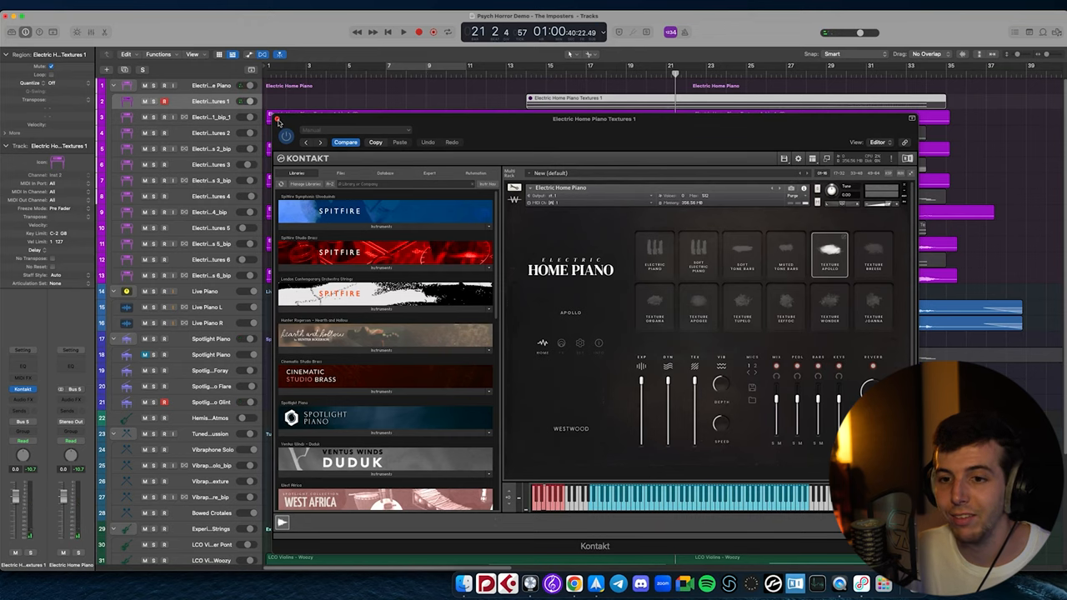
click(280, 121)
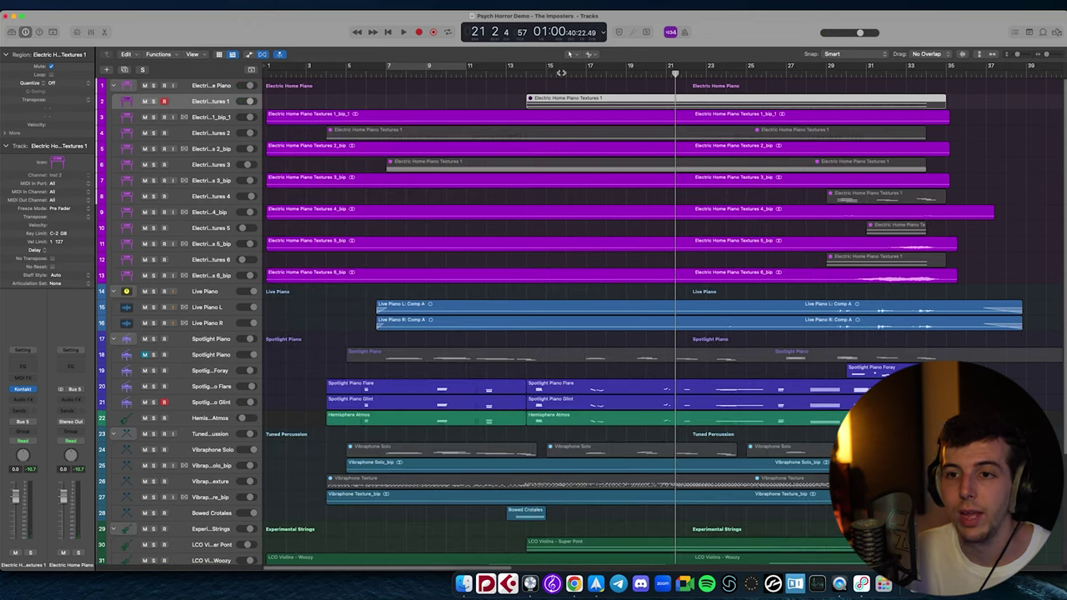
Start playback around bar 3 and solo the Electric Home Piano track stack
click(721, 85)
mouse_move(764, 74)
mouse_down()
mouse_move(792, 73)
mouse_move(323, 75)
mouse_up()
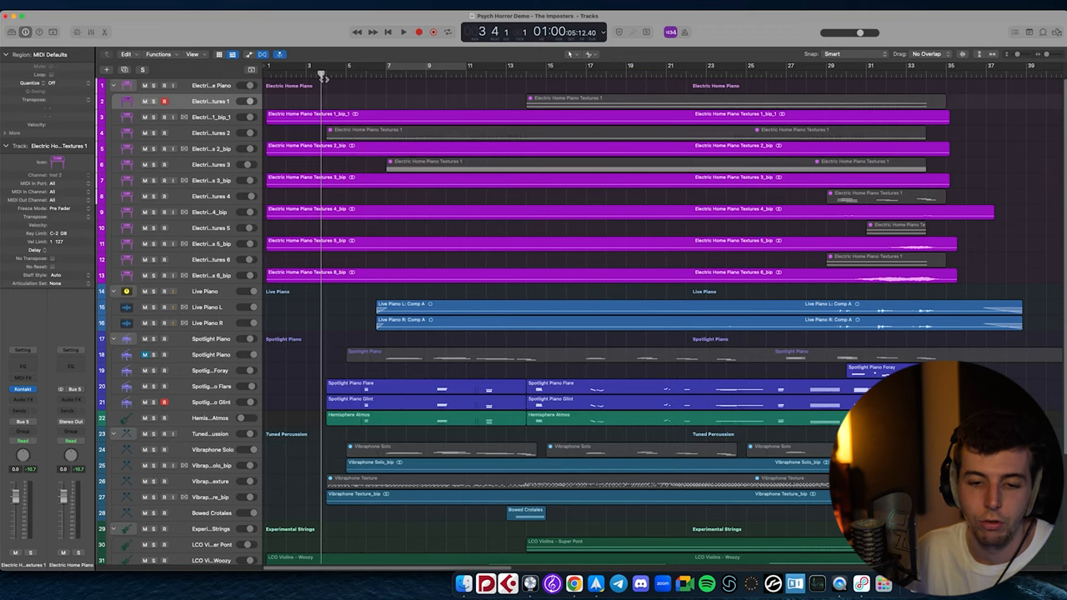
scroll(317, 166, down, 8)
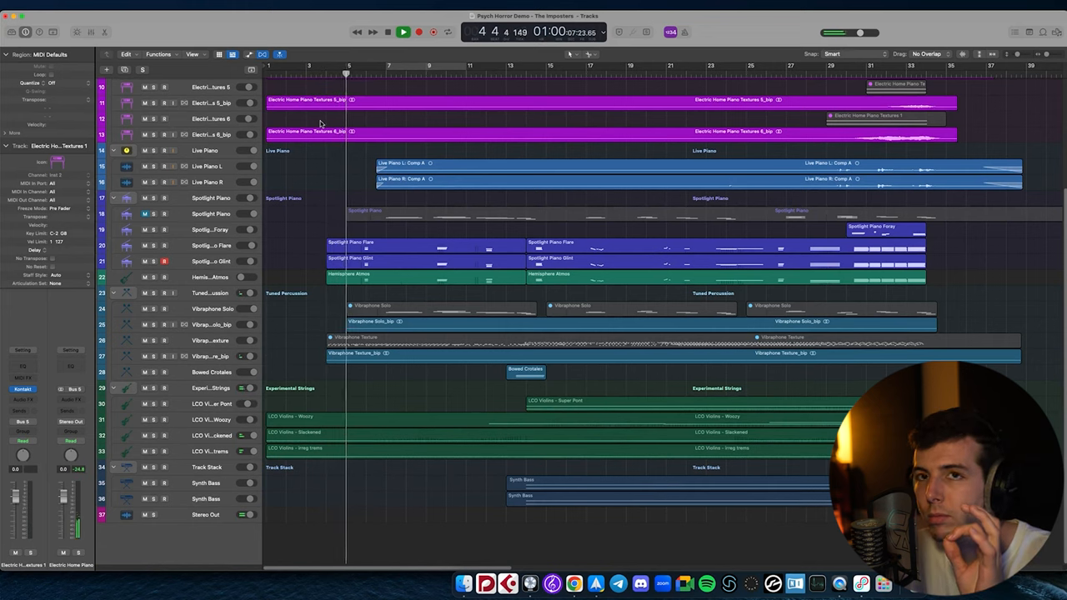
scroll(321, 122, up, 8)
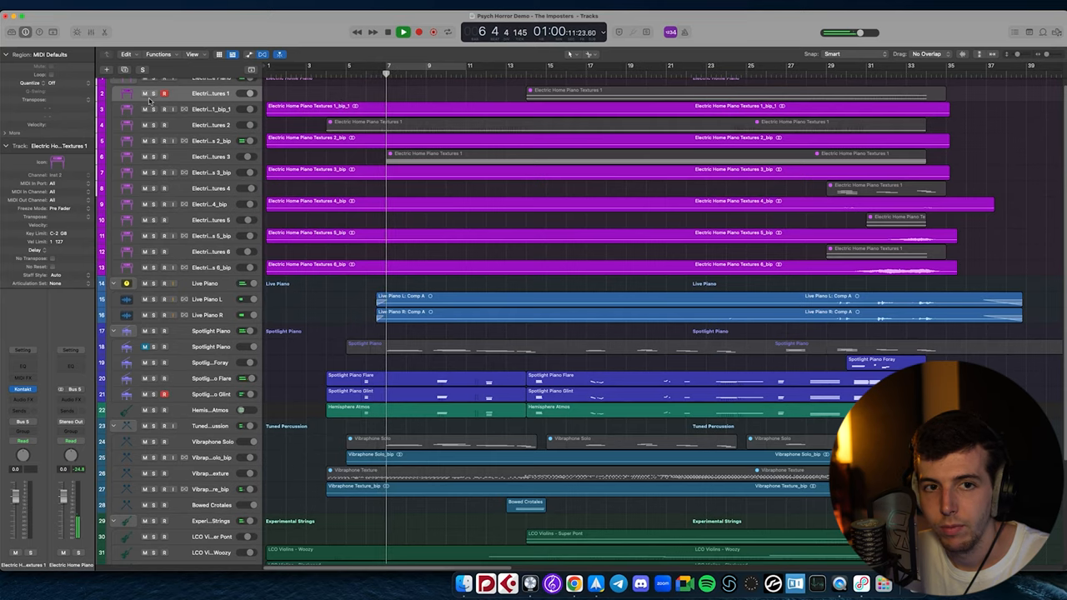
scroll(333, 108, up, 2)
click(154, 81)
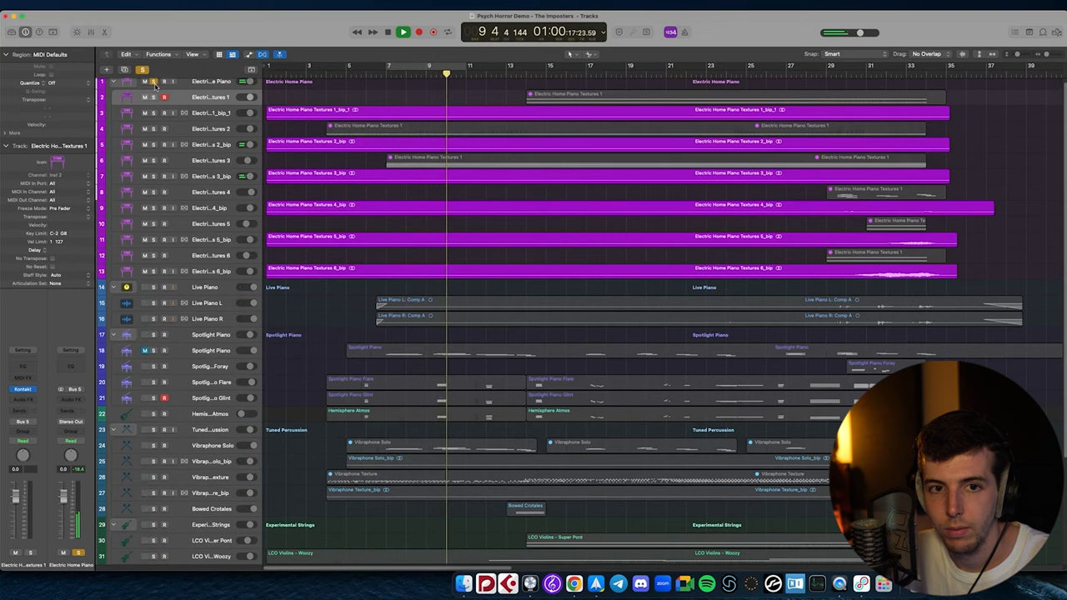
Step through the Textures 2_bip, Textures 2, Textures 3_bip and Textures 3 tracks
click(179, 144)
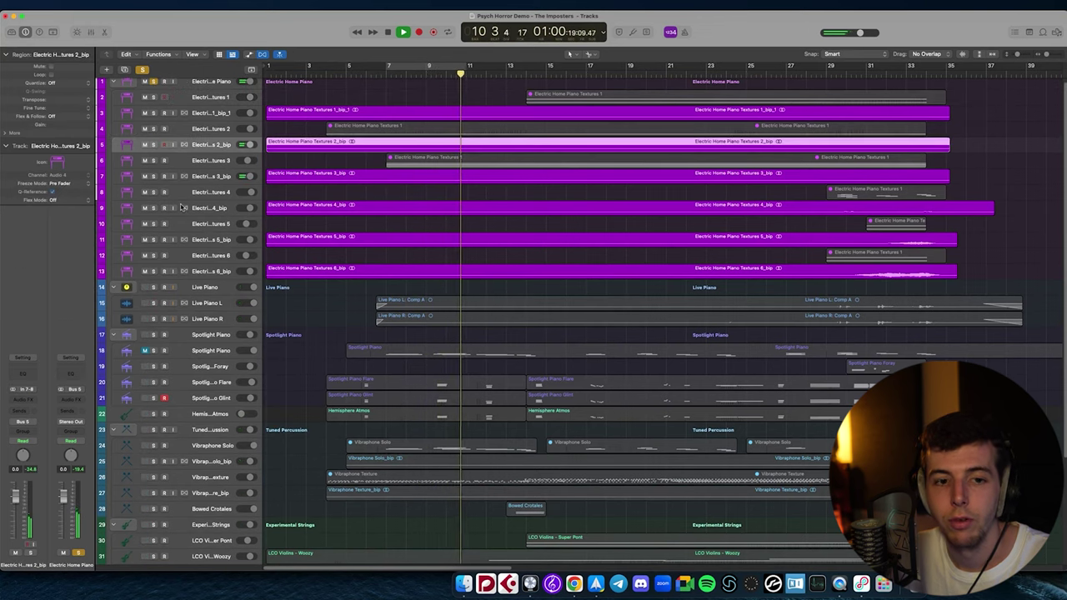
click(212, 128)
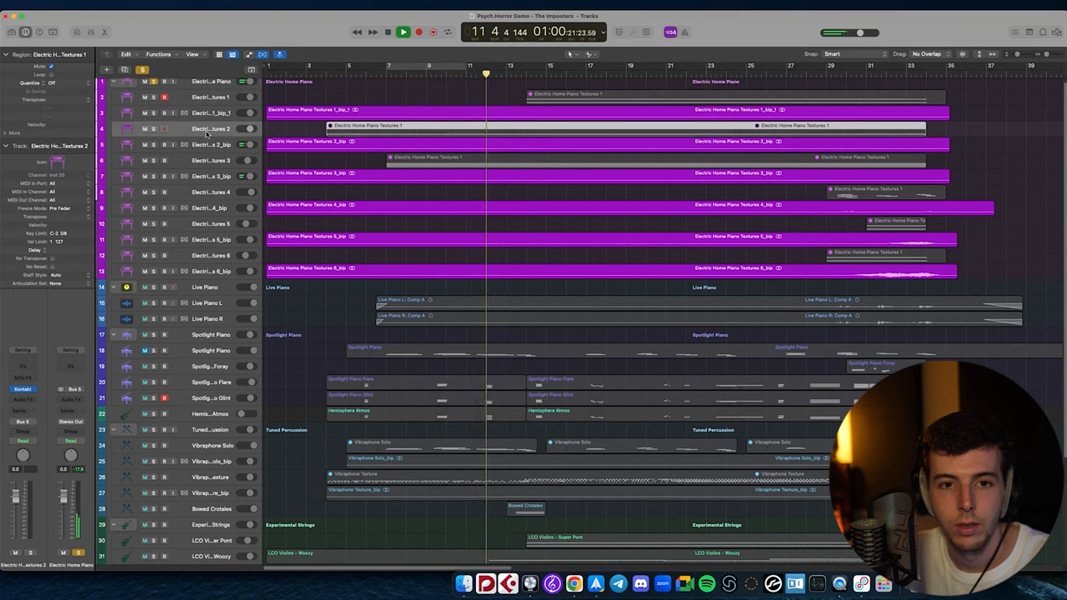
click(212, 177)
click(209, 161)
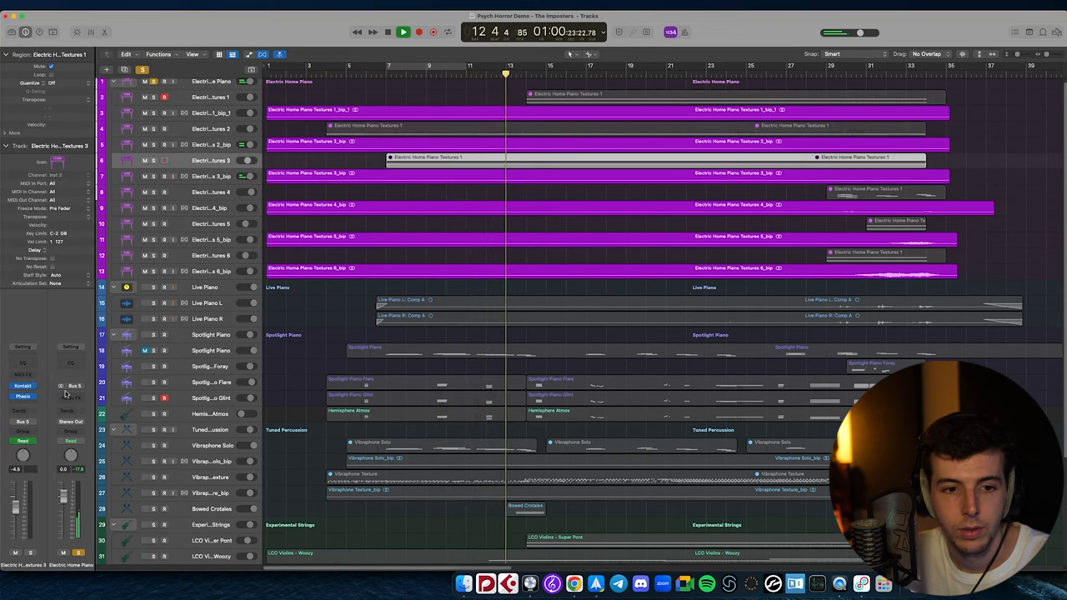
Check the Phasis effect on Textures 3, then clear the solo and deselect its region
click(22, 397)
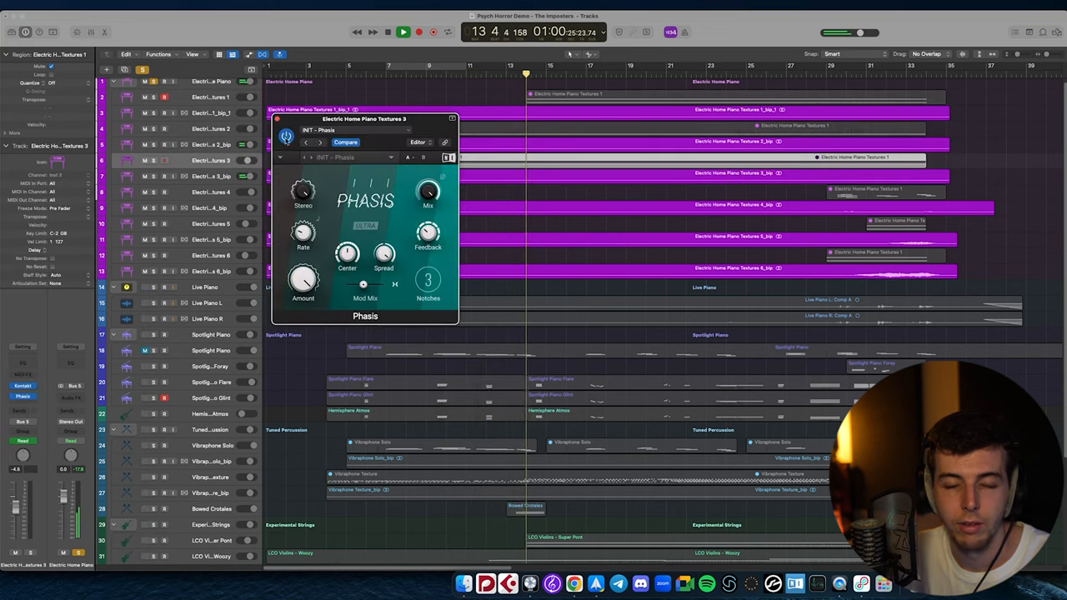
click(278, 119)
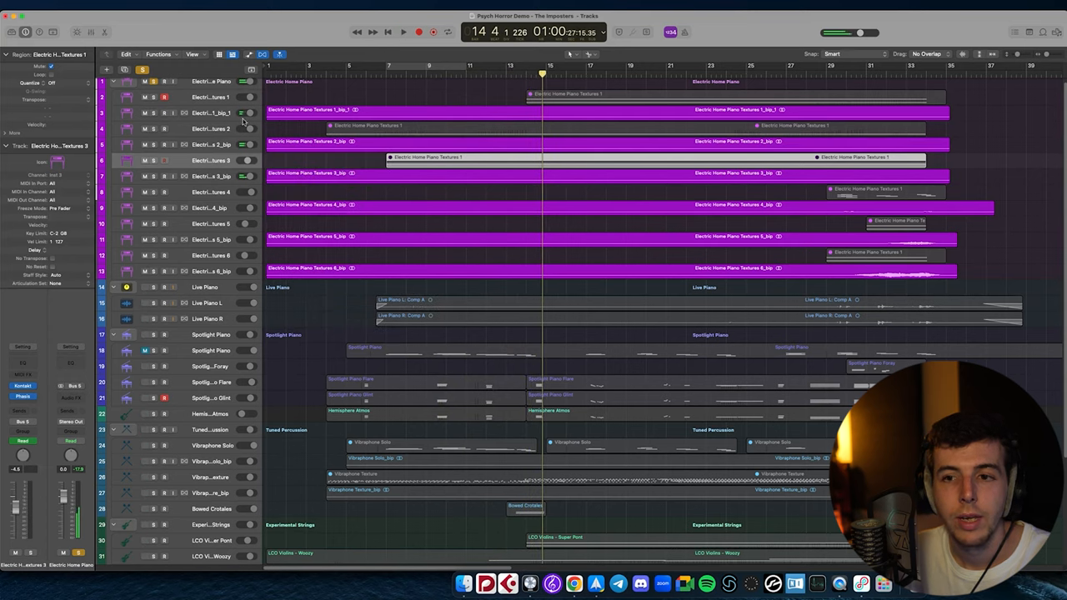
click(153, 85)
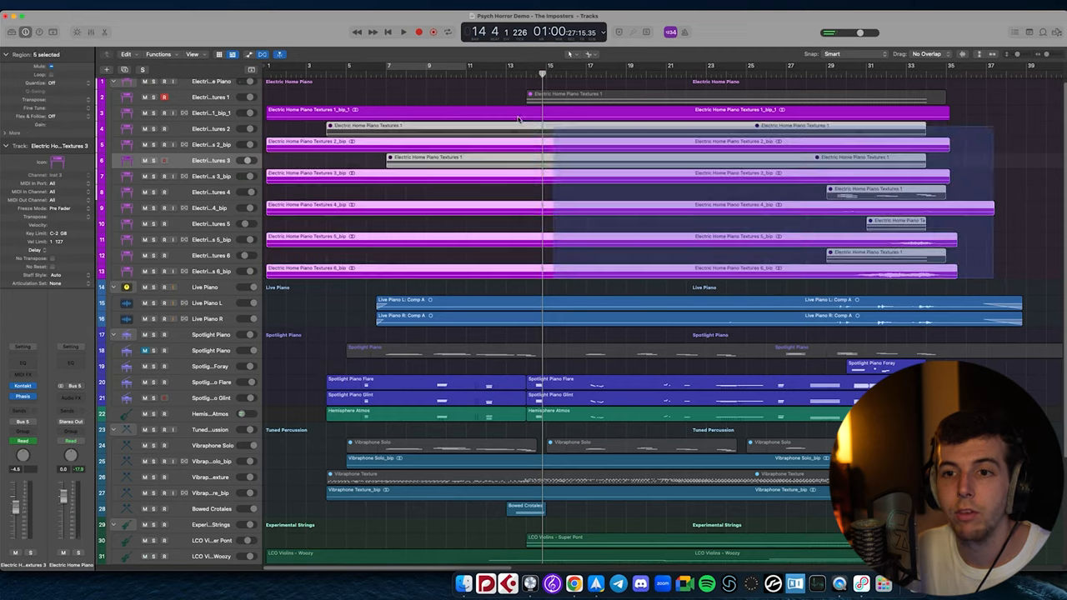
click(635, 88)
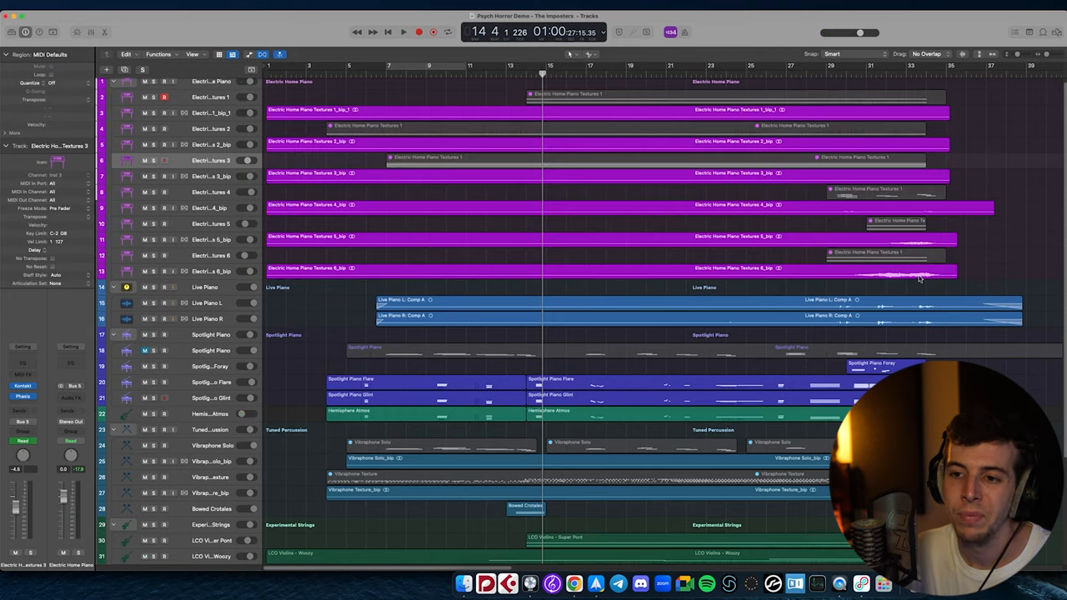
scroll(919, 278, down, 5)
scroll(906, 294, down, 5)
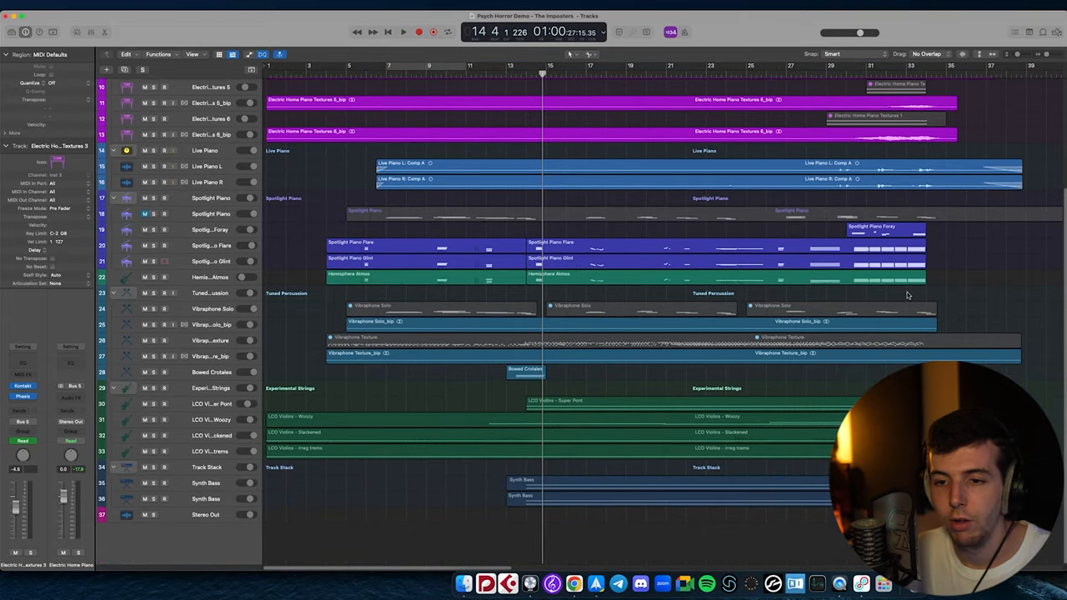
scroll(907, 295, up, 2)
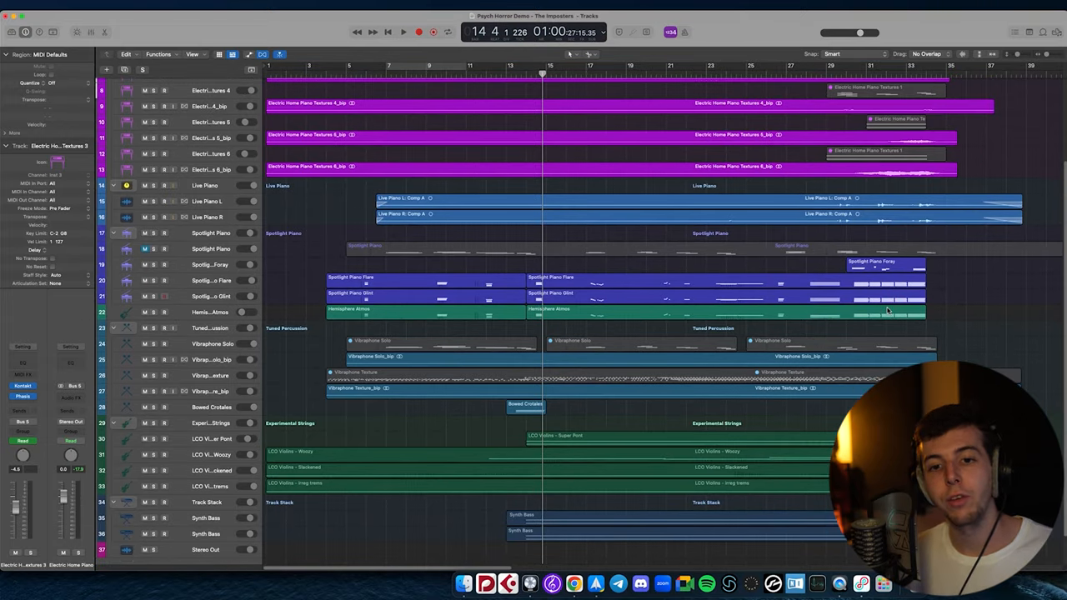